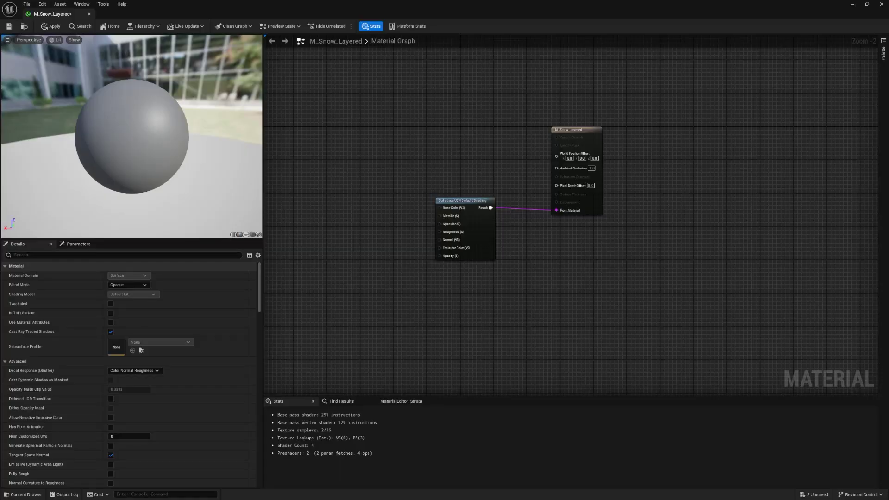
- Delete the Substrate UE4 Default Shading node from the material graph
right_drag(379, 182, 489, 172)
click(574, 208)
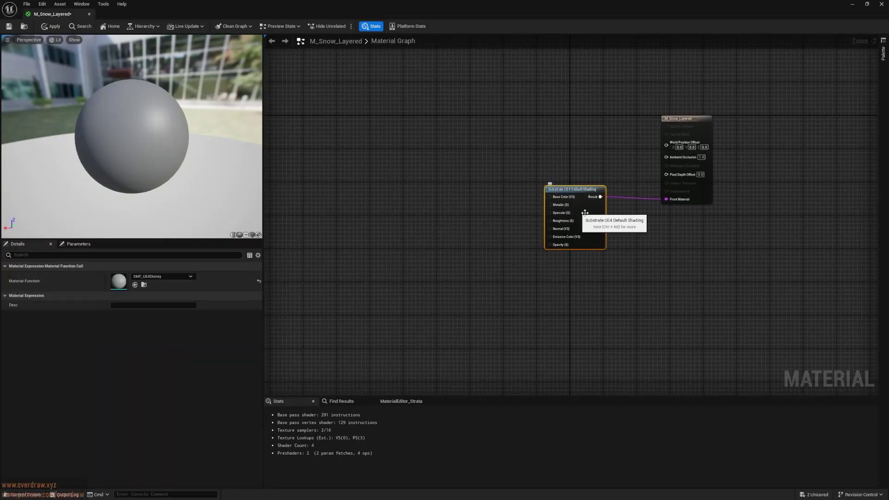
key(Delete)
- Add a Substrate Slab BSDF - Simple node and connect it to the material's Front Material input
right_click(444, 188)
text(substrate slab)
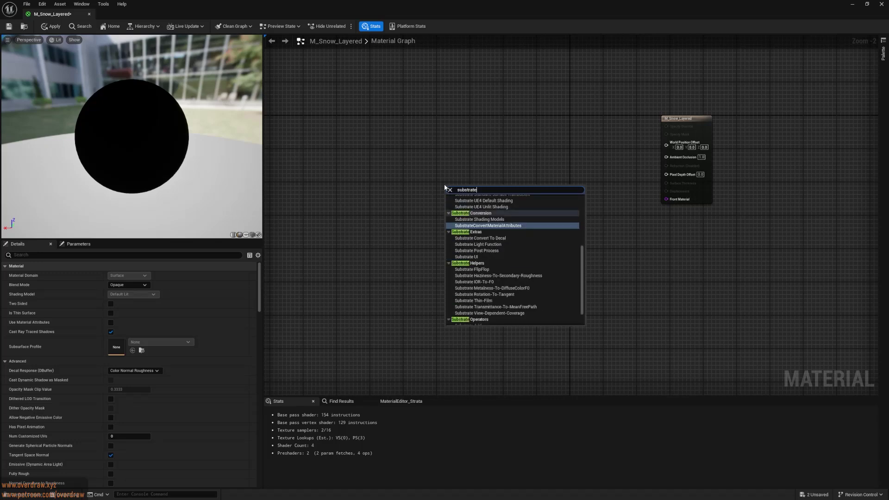
key(Return)
drag(485, 211, 462, 220)
right_drag(476, 203, 518, 190)
drag(706, 193, 707, 187)
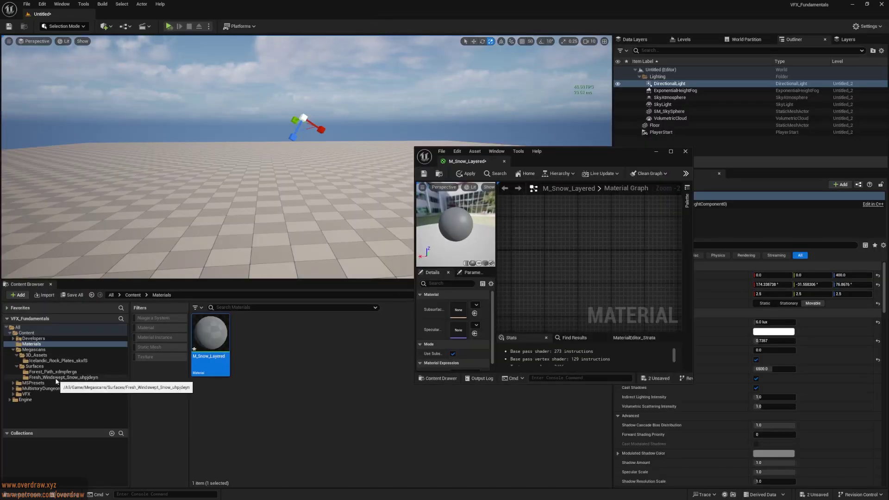
- Bring the three Fresh_Windswept_Snow textures (D, N and ORDp) from the Megascans surfaces into the M_Snow_Layered graph
click(63, 377)
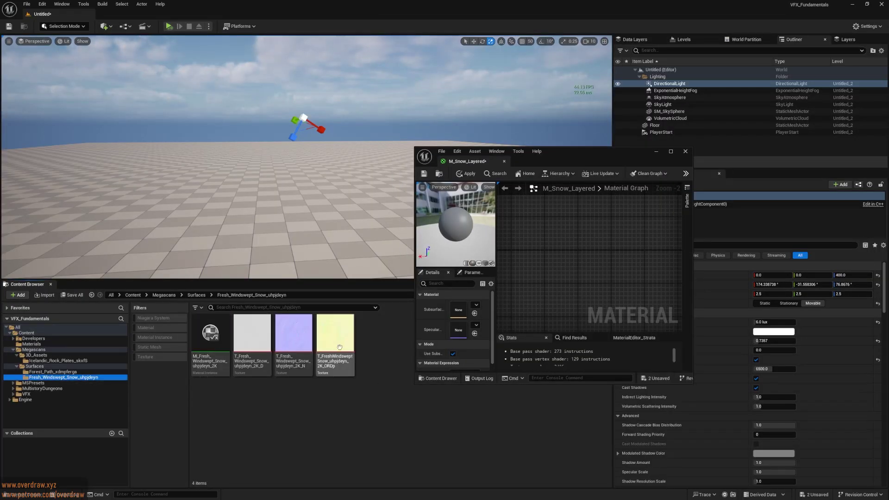
shift+click(253, 333)
drag(253, 333, 566, 267)
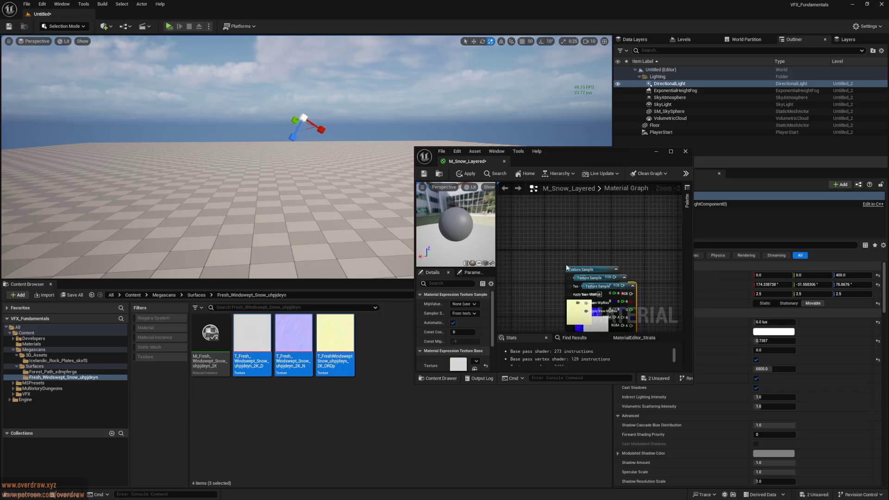
double_click(611, 155)
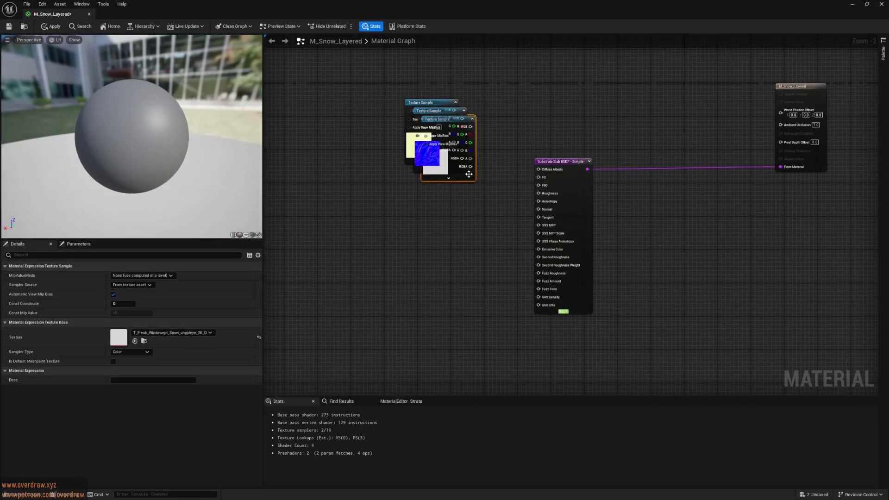
- Arrange the snow texture samples in a column as colour, normal and ORDp, and connect the colour texture's RGB to the slab's Diffuse Albedo
drag(469, 174, 412, 326)
drag(438, 162, 389, 386)
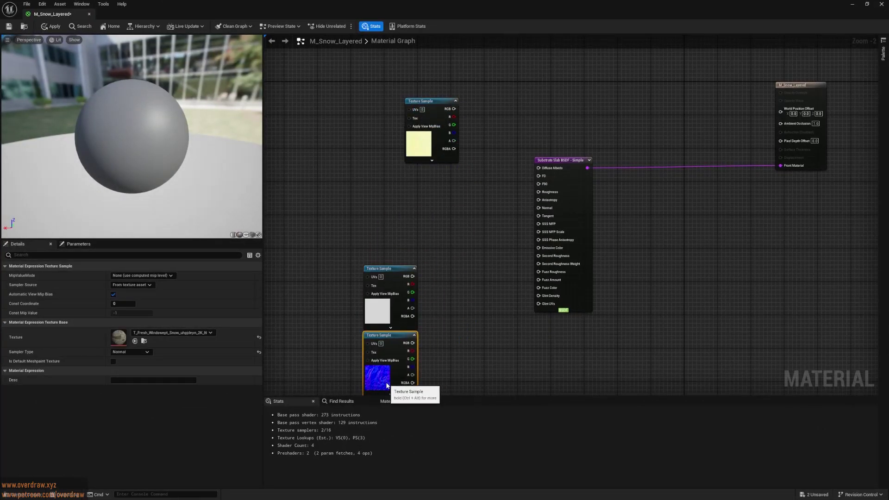
right_drag(429, 168, 442, 93)
drag(434, 73, 329, 126)
drag(327, 124, 325, 116)
right_drag(427, 288, 512, 319)
drag(516, 321, 410, 150)
drag(433, 120, 379, 119)
drag(368, 162, 368, 121)
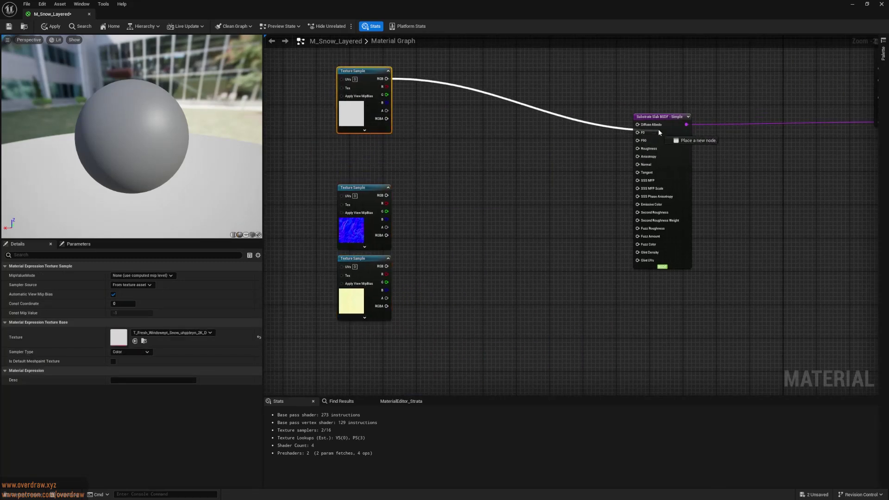
drag(659, 129, 646, 125)
- Add a Substrate IOR-To-F0 node between the texture samples and the slab
right_click(455, 124)
text(ior)
key(Return)
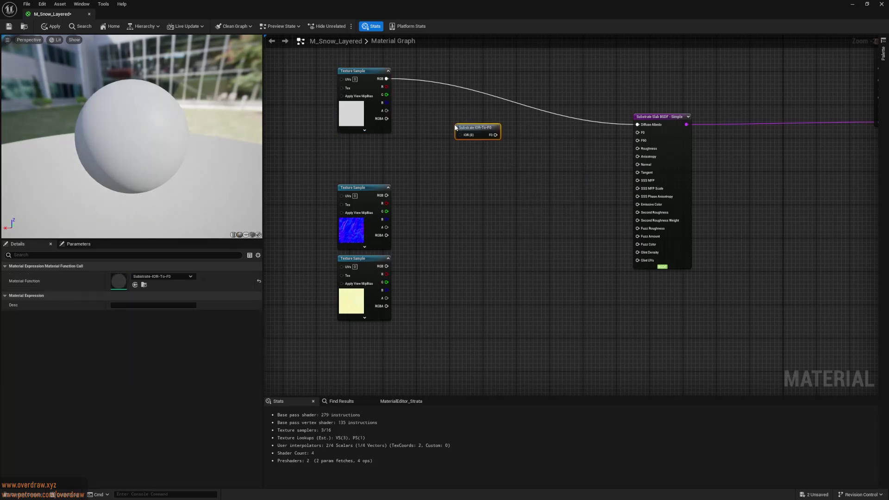
drag(456, 128, 485, 150)
- Create an IOR scalar parameter with default 1.3 and wire it through the IOR-To-F0 node into the slab's F0
click(429, 153)
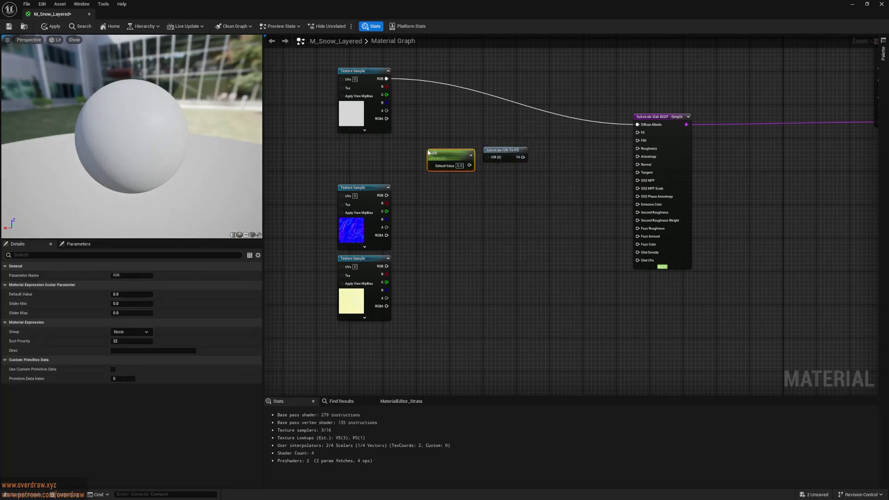
text(1.3)
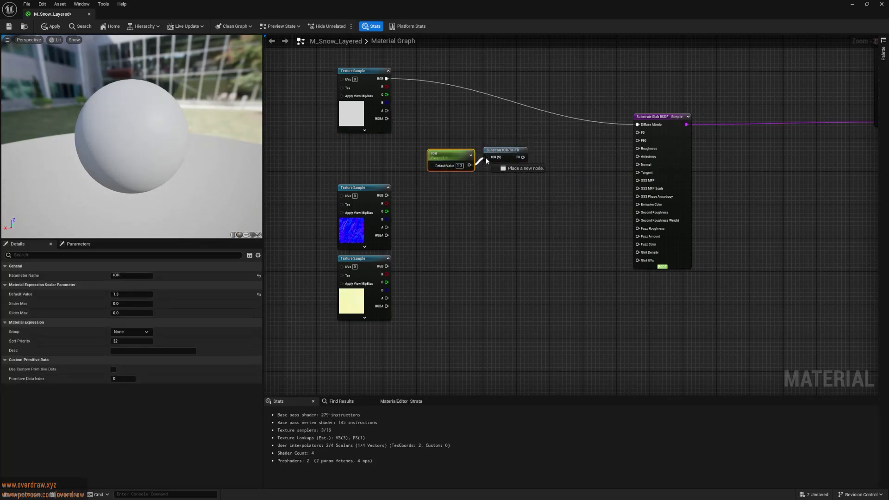
key(Return)
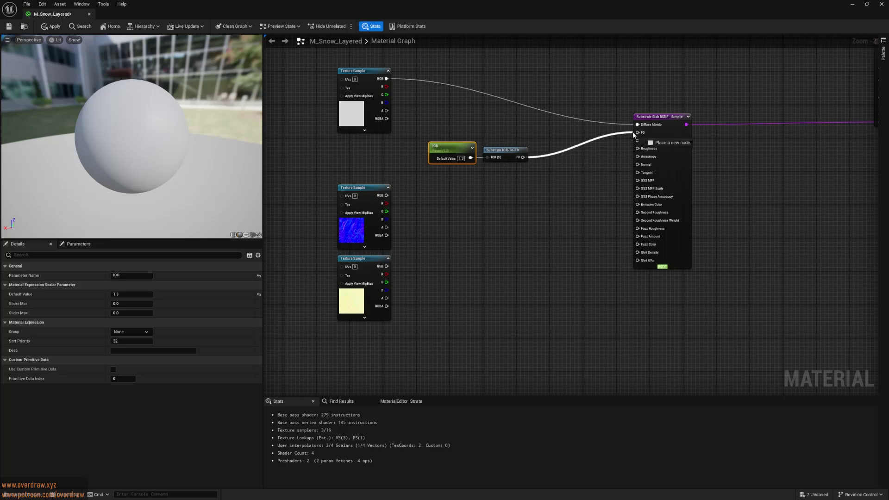
drag(640, 136, 639, 133)
- Place the ORDp sample above the normal sample, then connect a new Roughness scalar parameter of 0.9 to the slab's Roughness
drag(374, 272, 454, 197)
drag(360, 227, 440, 294)
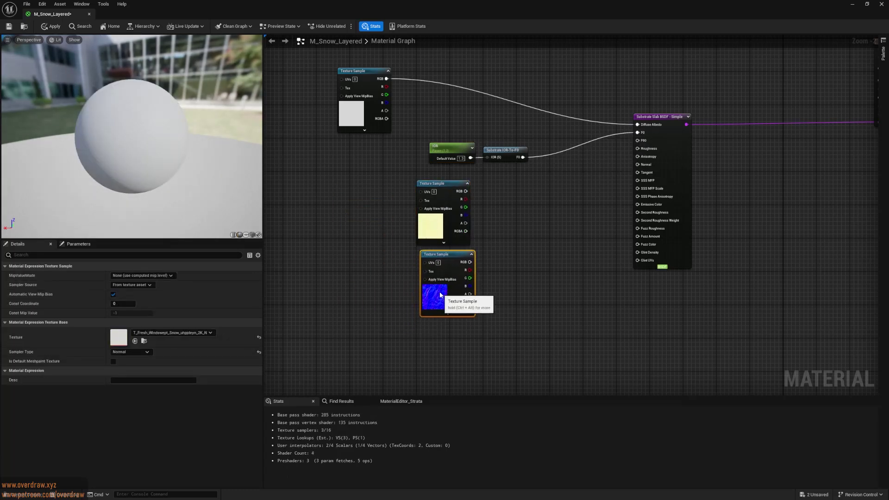
click(520, 187)
text(Roughness)
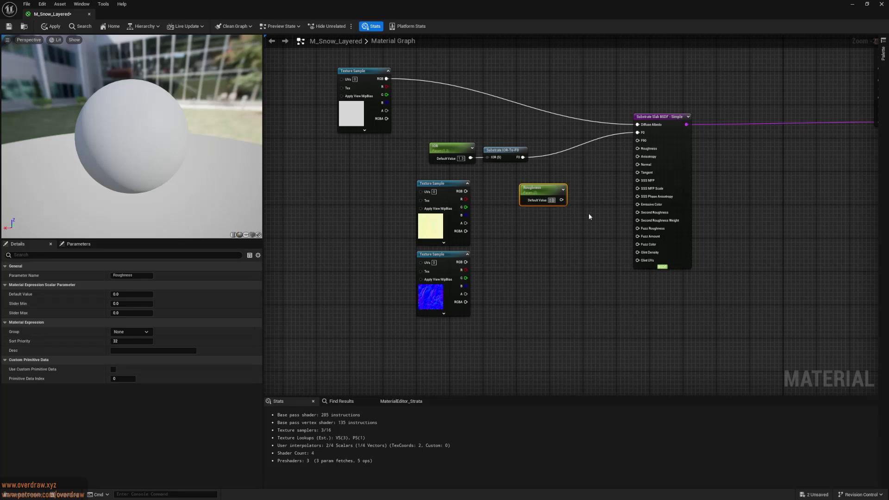
text(0.9)
drag(561, 200, 638, 149)
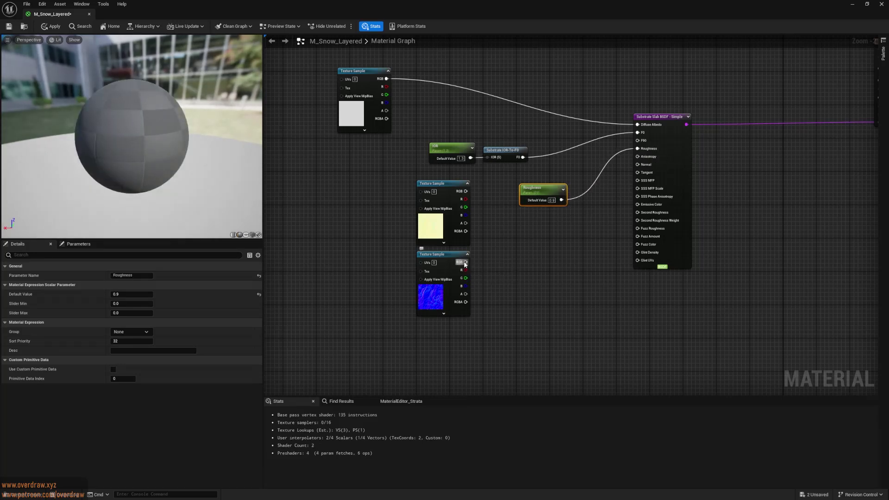
- Connect the normal texture's RGB to the slab's Normal and spread the Roughness and ORDp nodes out to clear the wires
mouse_move(465, 263)
mouse_down()
mouse_move(653, 176)
mouse_move(644, 165)
mouse_up()
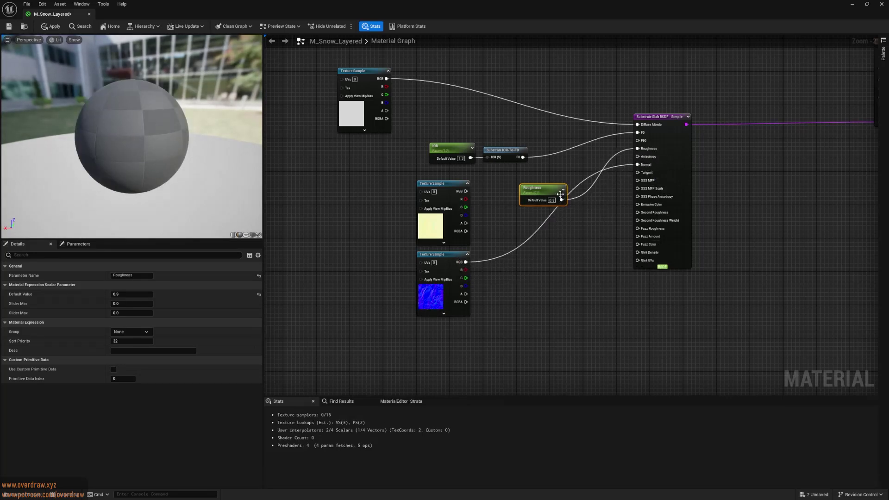
drag(560, 194, 528, 190)
drag(439, 186, 302, 185)
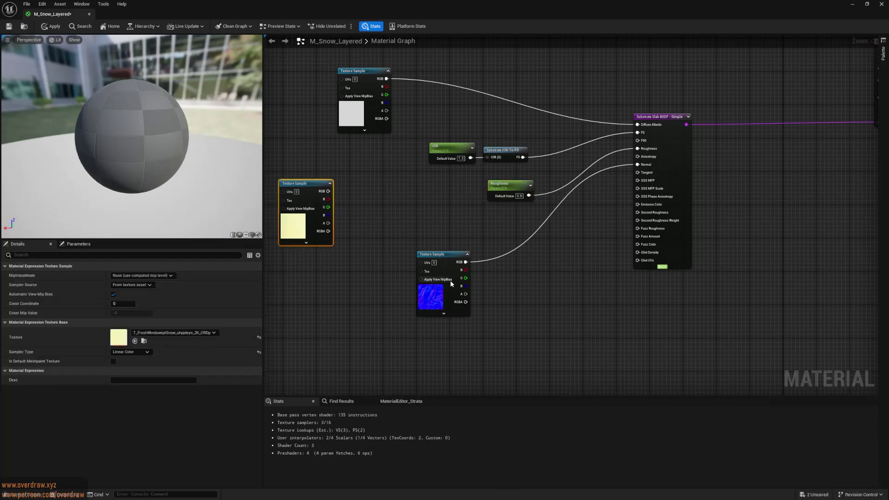
mouse_move(234, 170)
mouse_down()
mouse_move(204, 168)
mouse_move(233, 172)
mouse_up()
right_drag(233, 172, 233, 162)
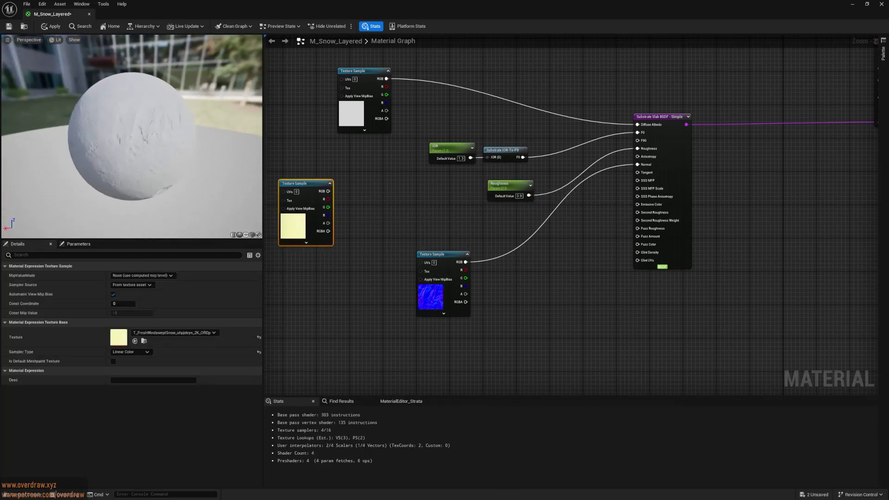
scroll(157, 157, up, 3)
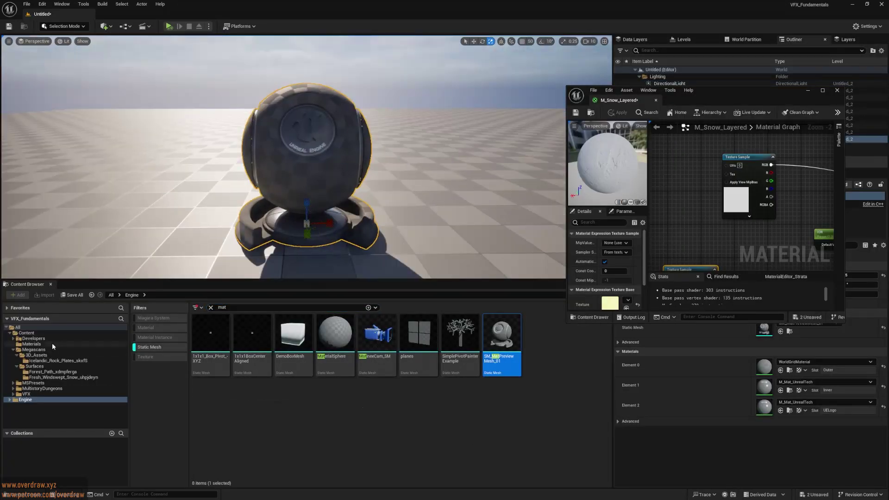
- Apply M_Snow_Layered to the outer shell of the preview mesh in the level and inspect the snow surface up close
click(52, 344)
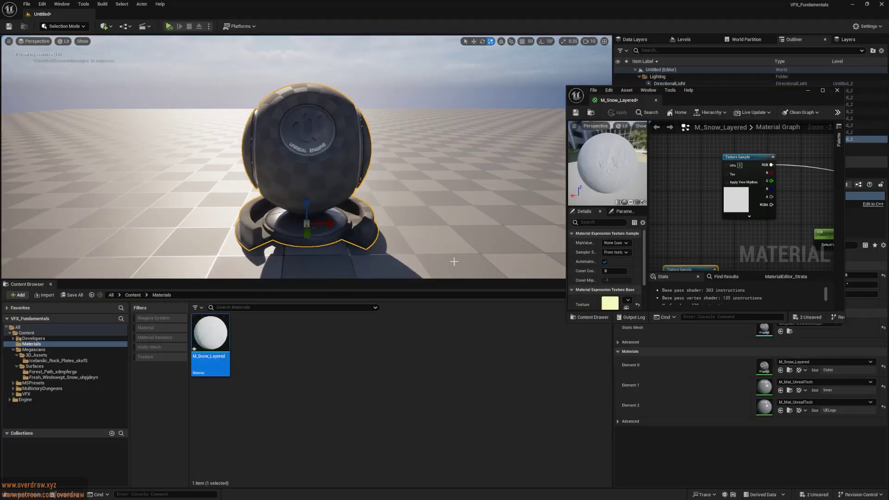
right_drag(342, 185, 408, 192)
click(699, 210)
scroll(698, 210, down, 2)
right_drag(698, 210, 649, 204)
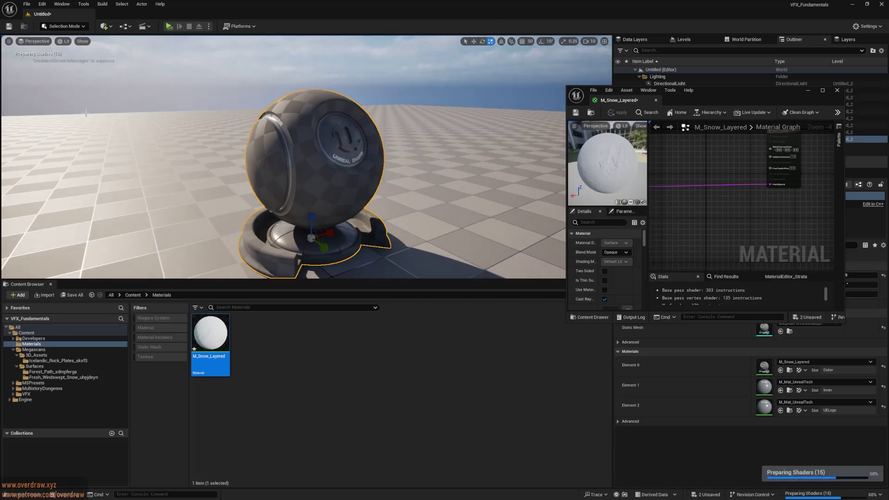
right_drag(96, 134, 96, 138)
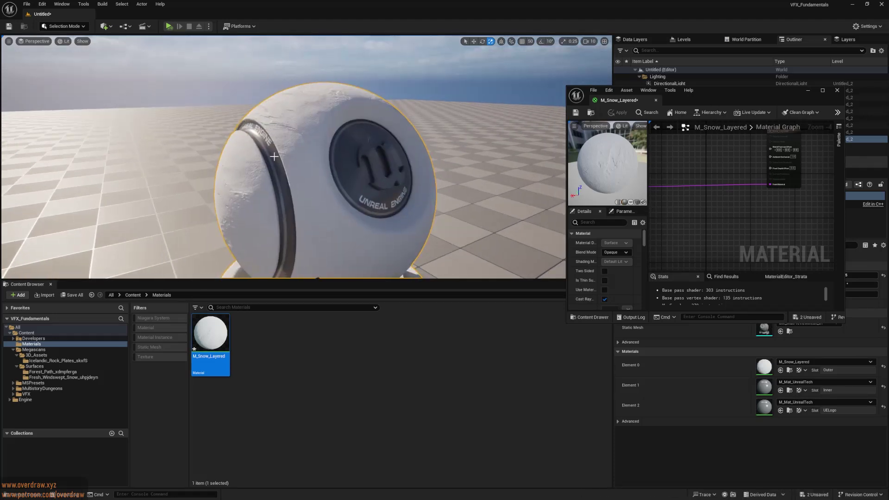
drag(713, 94, 688, 69)
right_drag(678, 189, 862, 135)
mouse_move(383, 163)
right_down()
mouse_move(368, 168)
mouse_move(386, 174)
right_up()
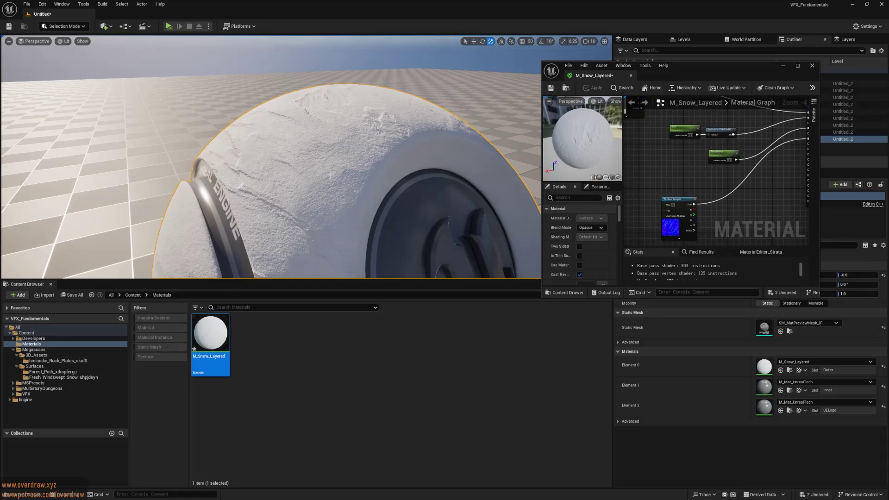
- Add a vector parameter named SSS below the Roughness parameter and connect it to the slab's SSS MFP
right_drag(728, 194, 709, 176)
scroll(743, 156, up, 1)
double_click(708, 70)
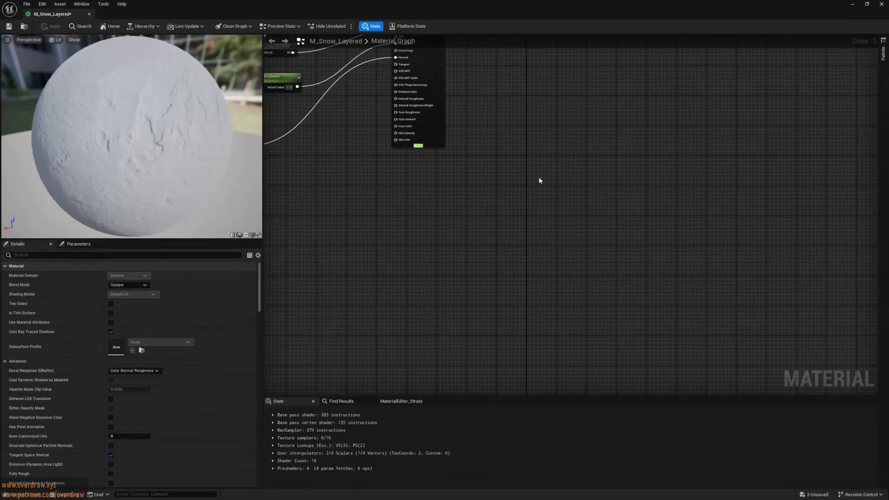
right_drag(433, 211, 640, 275)
click(504, 210)
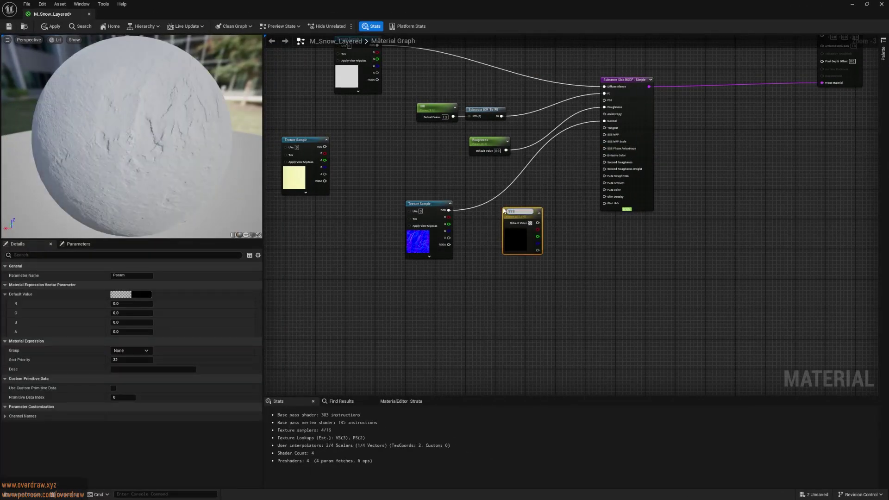
drag(536, 223, 605, 134)
- Add a scalar parameter named MFP Scale with default 1 and connect it to the slab's SSS MFP Scale
click(517, 264)
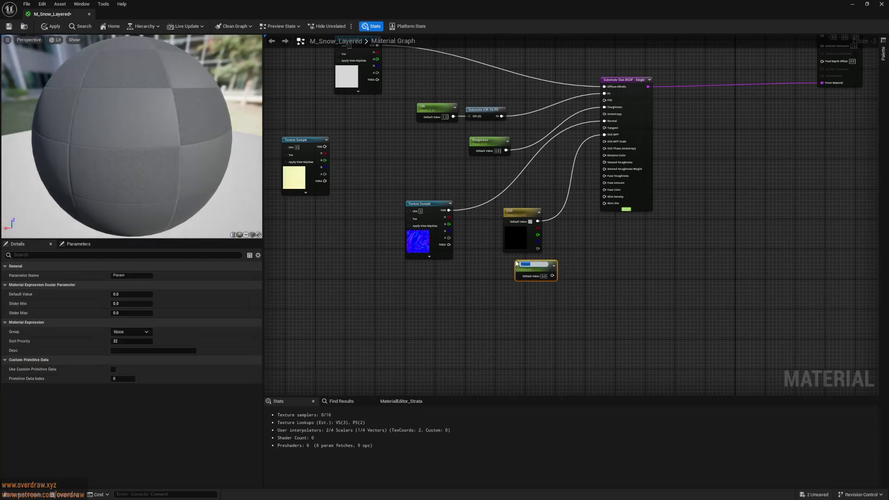
text(MFP)
click(543, 274)
text(1)
click(574, 279)
drag(552, 274, 535, 267)
- Apply the material changes and shrink the material editor window so the preview mesh can be seen beside it
click(522, 218)
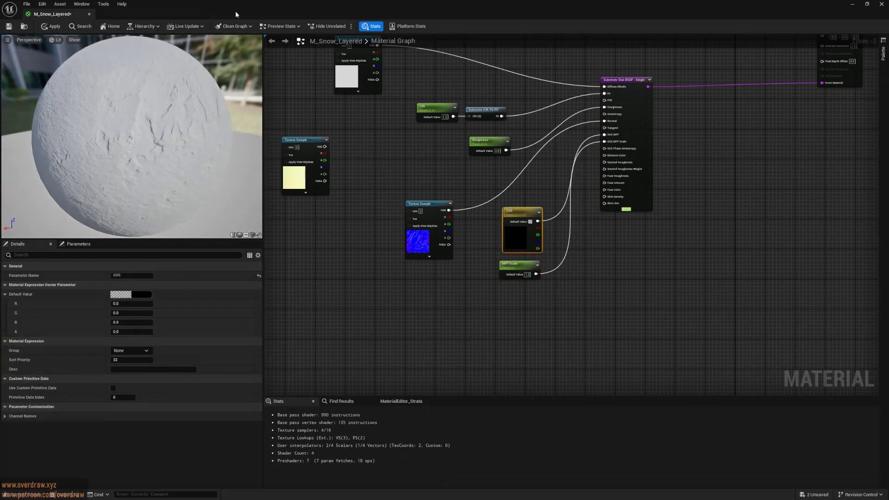
click(43, 27)
double_click(197, 14)
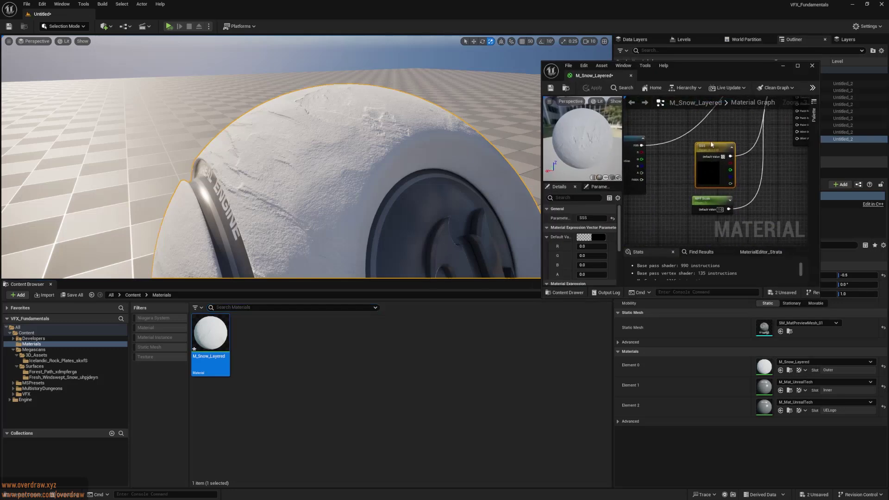
- Set the SSS parameter's colour to a light blue with value 1 and the MFP Scale default to about 0.485
click(602, 240)
click(629, 280)
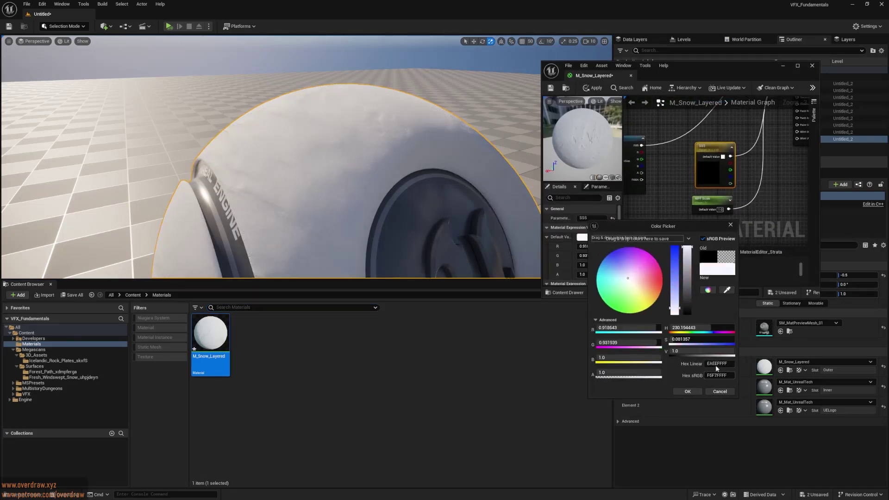
drag(697, 356, 676, 356)
text(1)
key(Return)
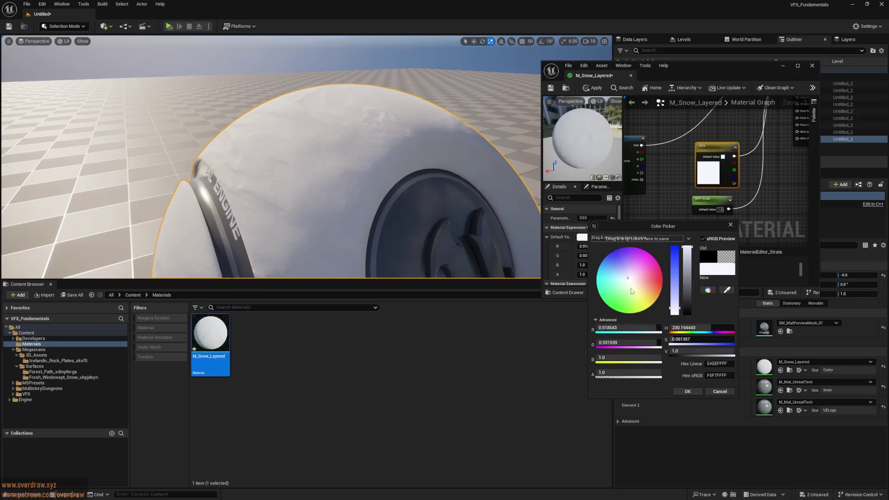
mouse_move(628, 280)
mouse_down()
mouse_move(621, 250)
mouse_move(617, 271)
mouse_up()
click(692, 393)
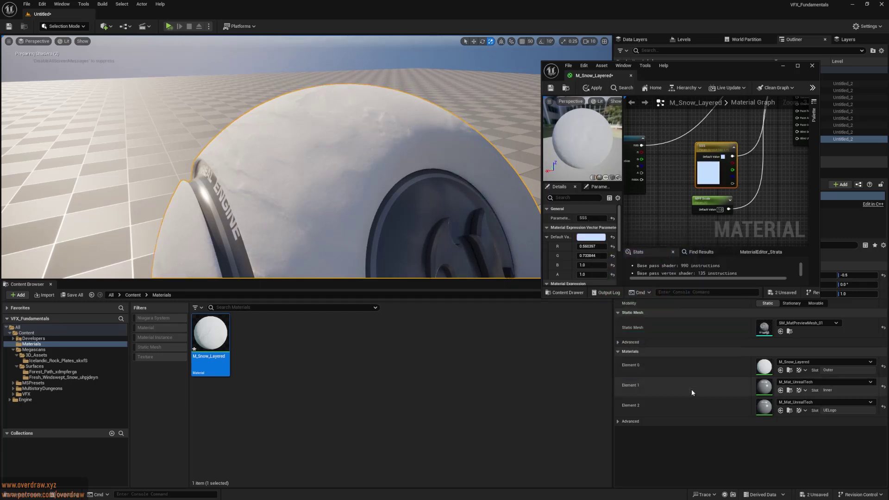
click(706, 199)
drag(591, 237, 593, 237)
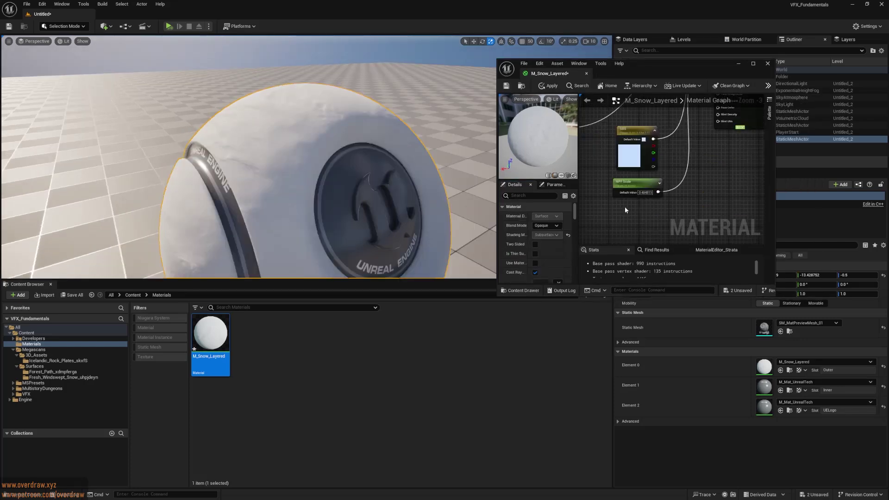
- Add a constant of 1 below the MFP Scale parameter and connect it to the slab's Glint Density
click(624, 207)
text(1)
click(603, 220)
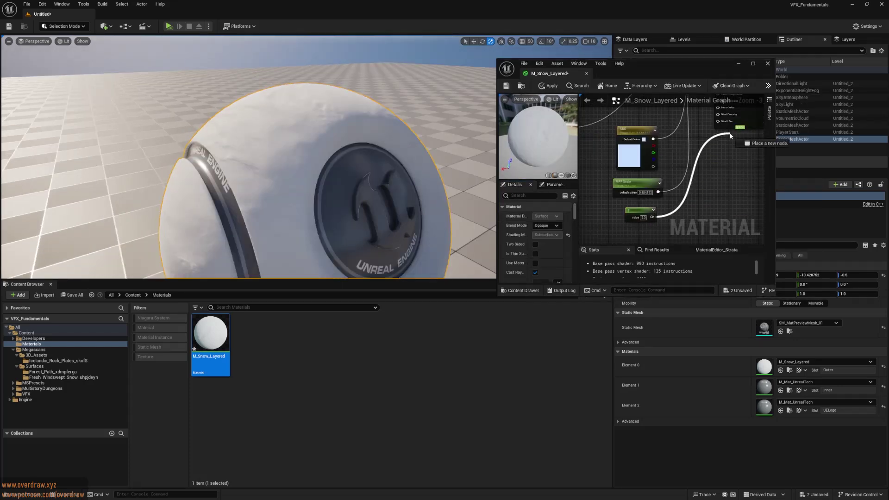
drag(726, 118, 726, 118)
double_click(694, 69)
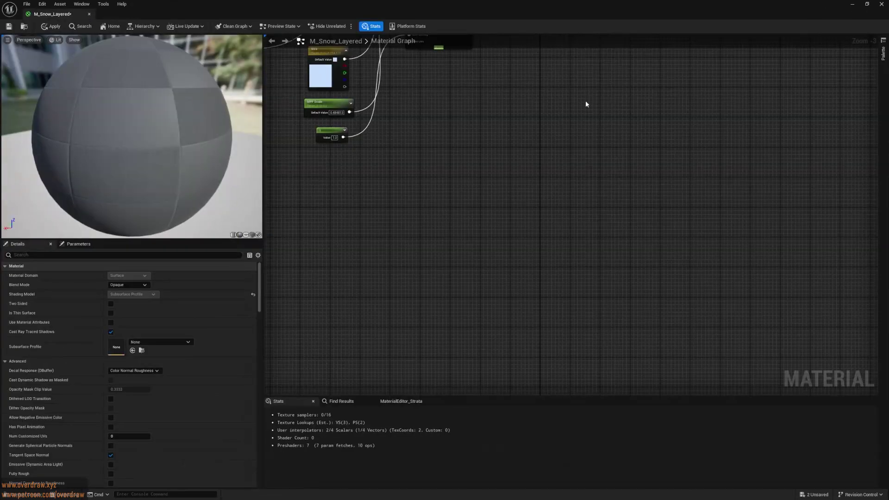
right_drag(626, 241, 635, 258)
scroll(502, 188, up, 3)
right_drag(502, 188, 570, 154)
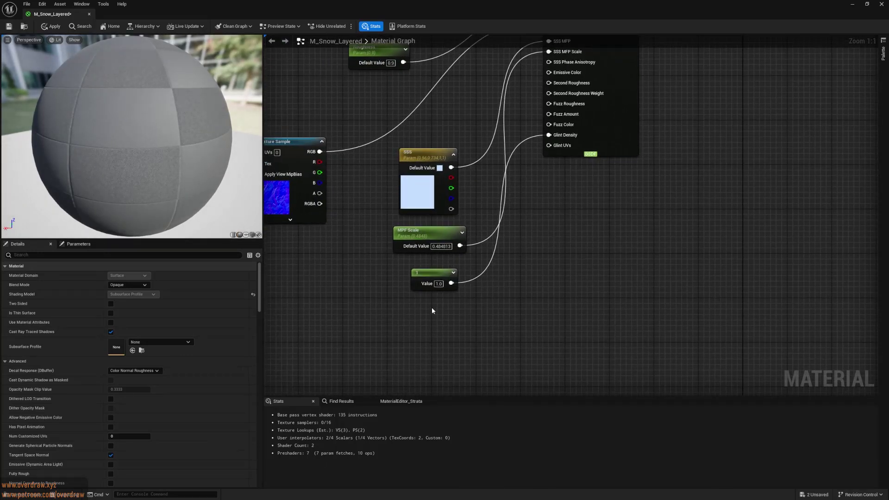
- Add a texture coordinate node and a Multiply node below the Glint Density constant, connecting the coordinates to the Multiply's A input
click(374, 303)
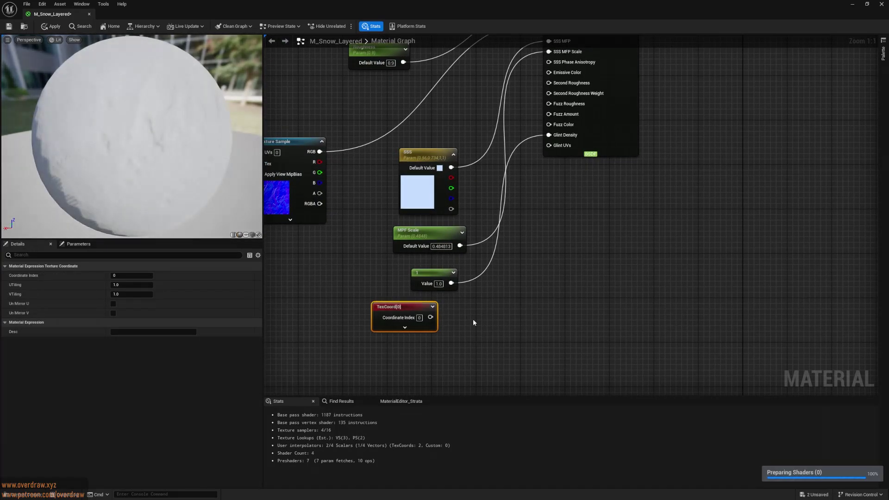
click(467, 319)
click(464, 307)
drag(431, 318, 473, 321)
- Add a scalar parameter named Glint UV Scale with default 5, multiply it with the texture coordinates, and connect the result to Glint UVs
click(373, 345)
text(Glint UV Scale)
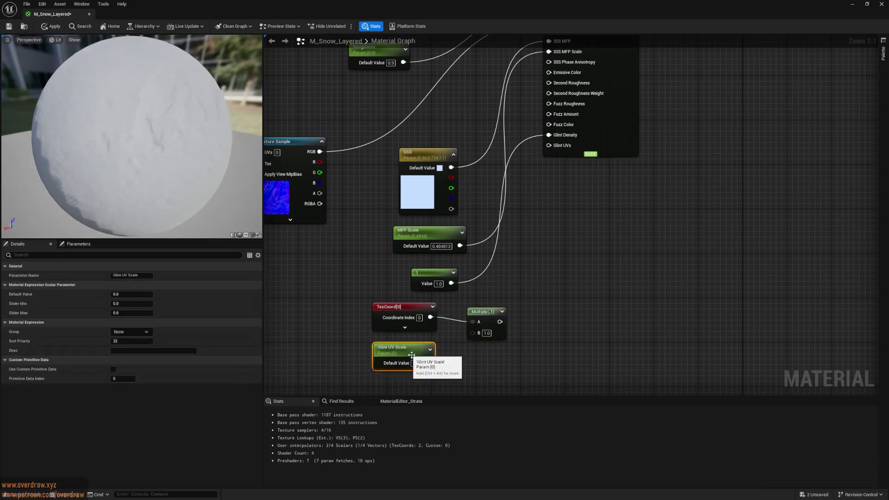
click(415, 364)
text(5)
click(459, 371)
drag(428, 363, 561, 148)
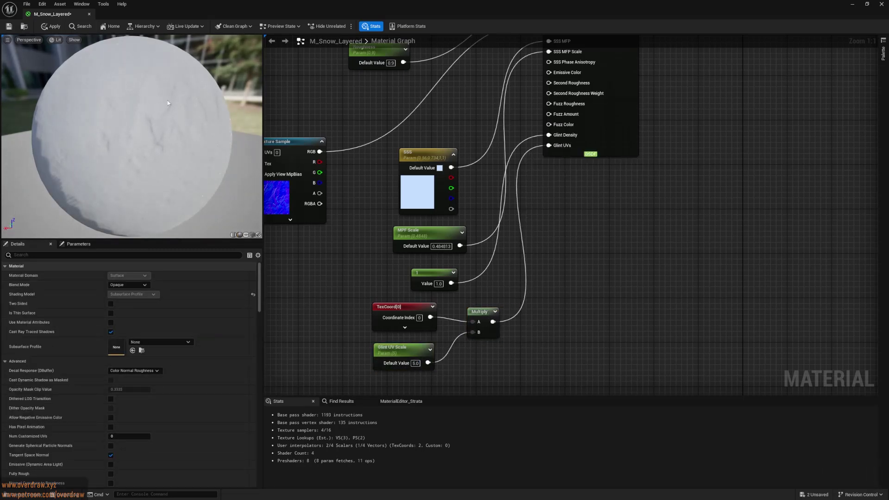
- Apply the glint changes to the material and place the reduced material editor window beside the preview mesh in the level
drag(132, 139, 176, 143)
click(51, 26)
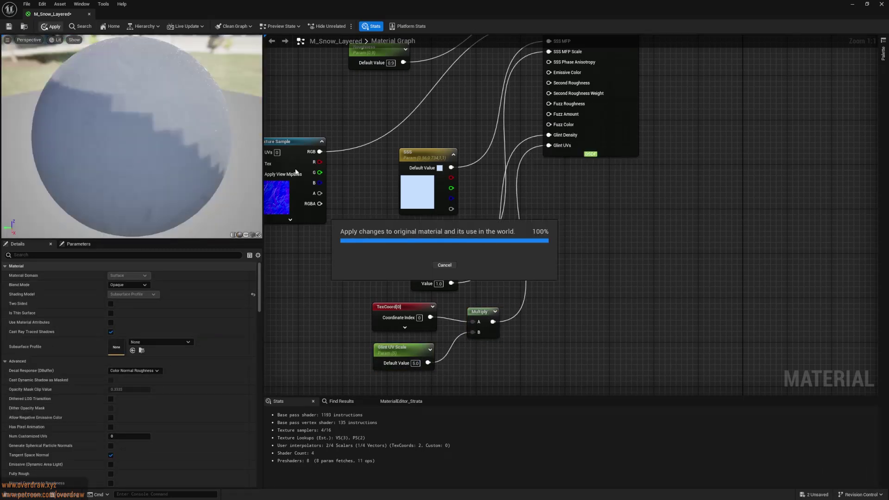
drag(278, 13, 685, 98)
key(f)
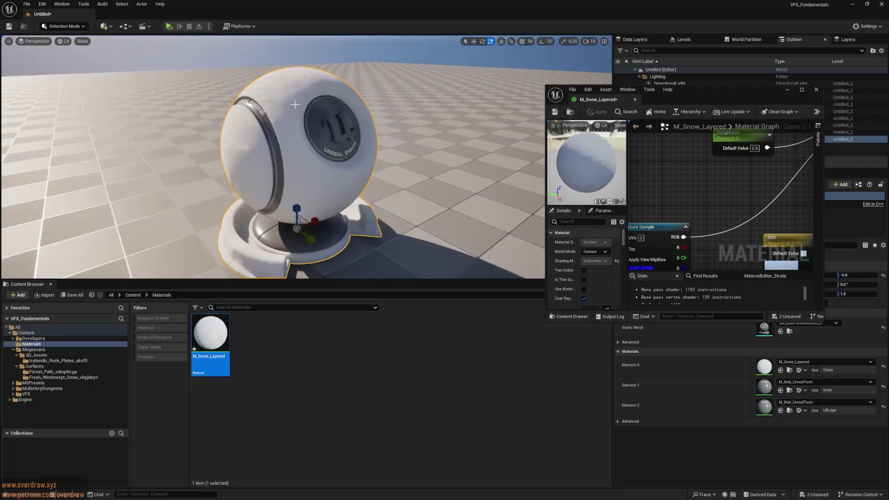
- Rotate the sun's direction around the preview mesh to examine the snow's glints and subsurface shading under different light angles
right_drag(296, 104, 283, 121)
click(336, 72)
mouse_move(336, 72)
right_down()
mouse_move(349, 75)
mouse_move(330, 74)
right_up()
key(ctrl+l)
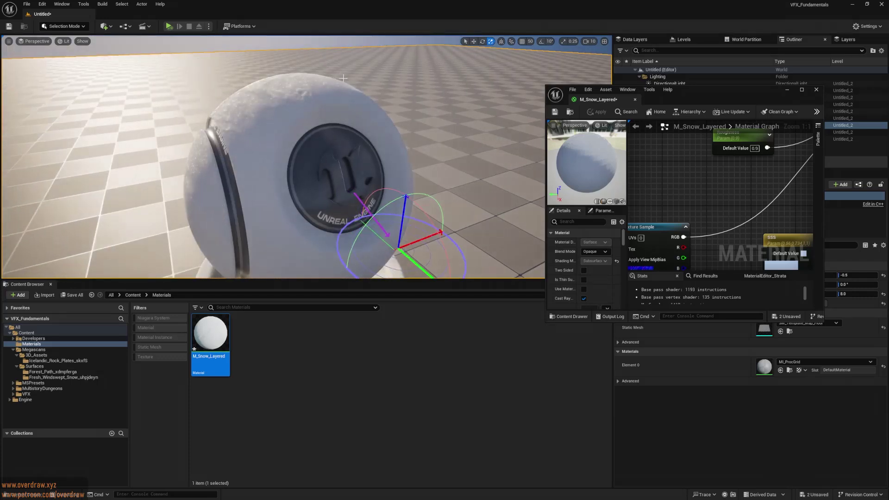
key(ctrl+l)
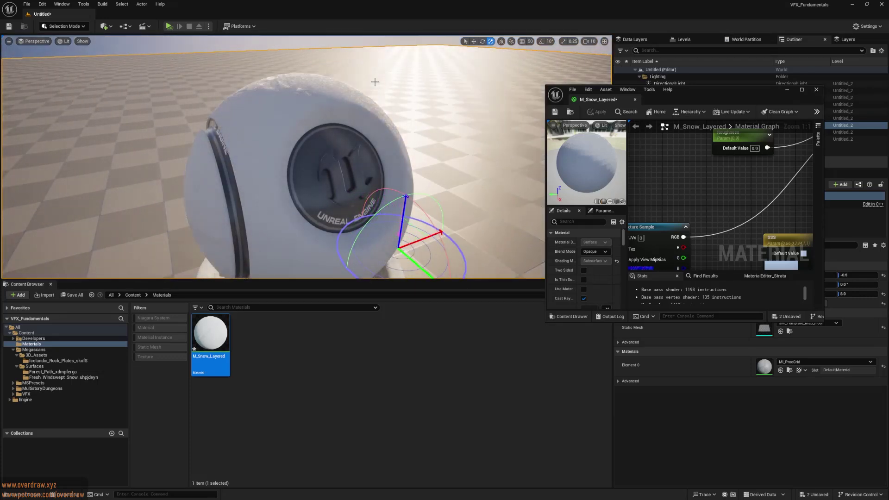
key(ctrl+l)
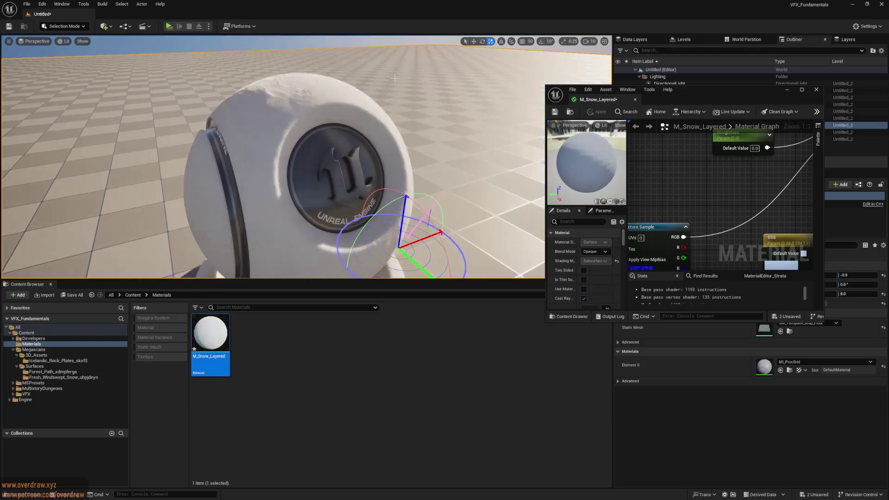
key(ctrl+l)
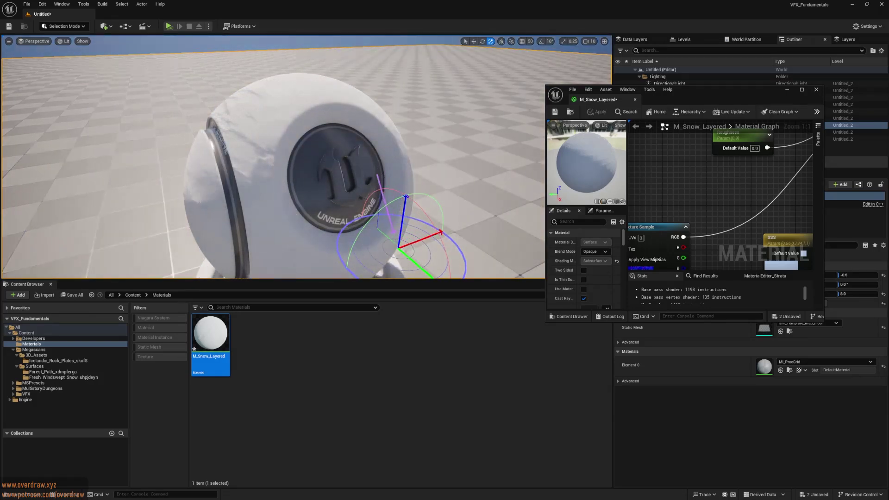
key(ctrl+l)
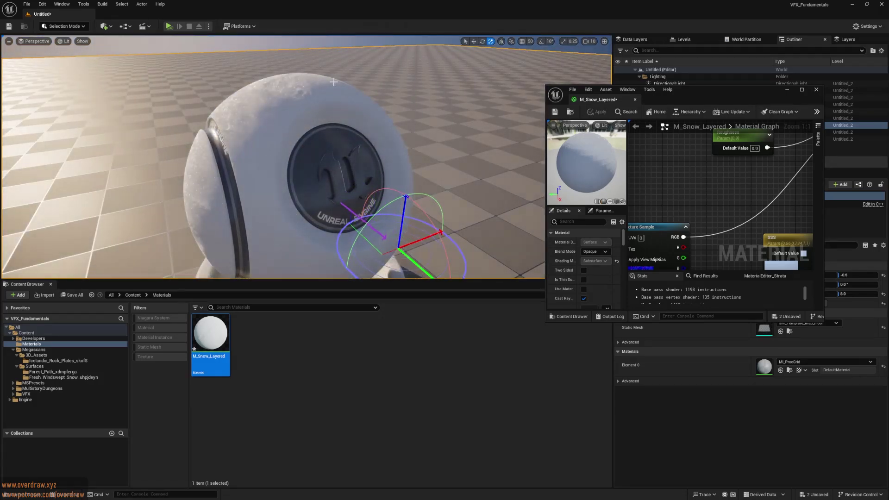
- Set the Roughness parameter's default to about 1.03 and check the preview mesh under a changed sun direction
right_drag(676, 155, 652, 219)
click(718, 202)
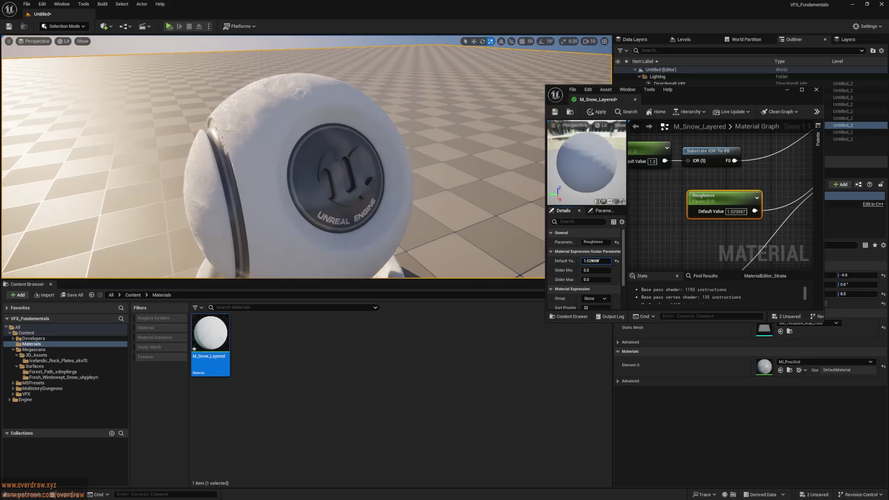
right_drag(406, 186, 414, 180)
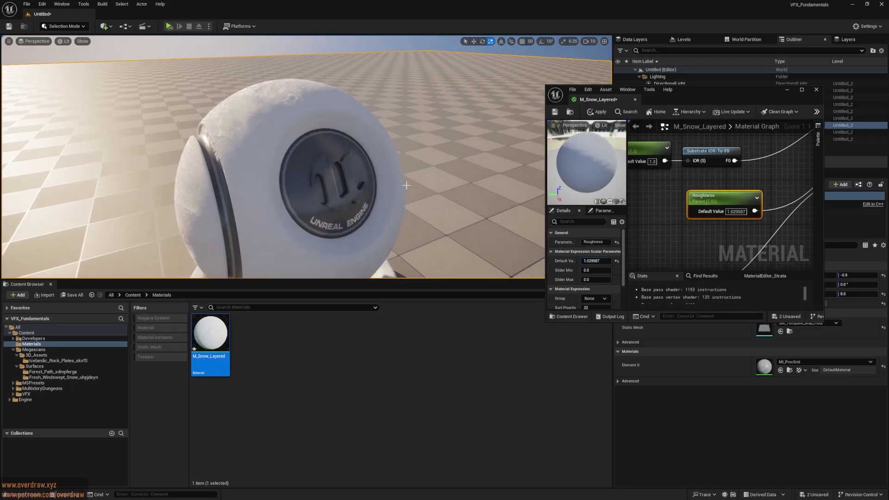
key(ctrl+l)
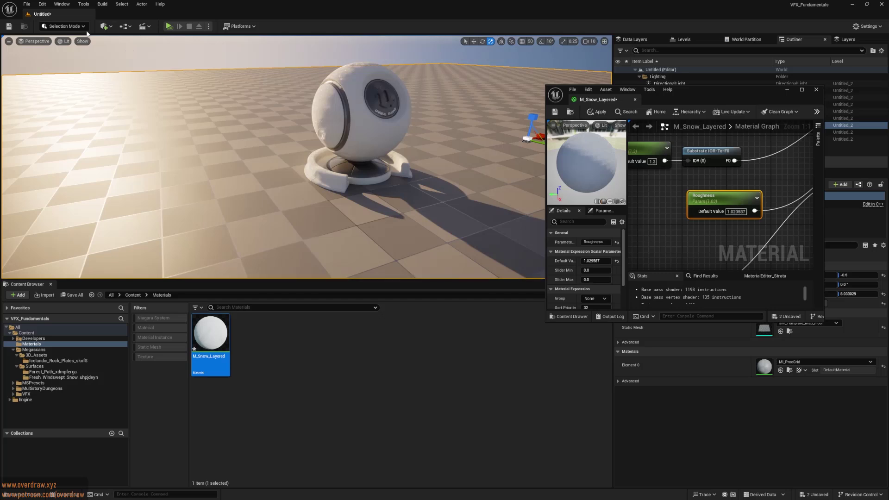
- Place a Plane in the level on the floor beside the preview mesh
click(106, 27)
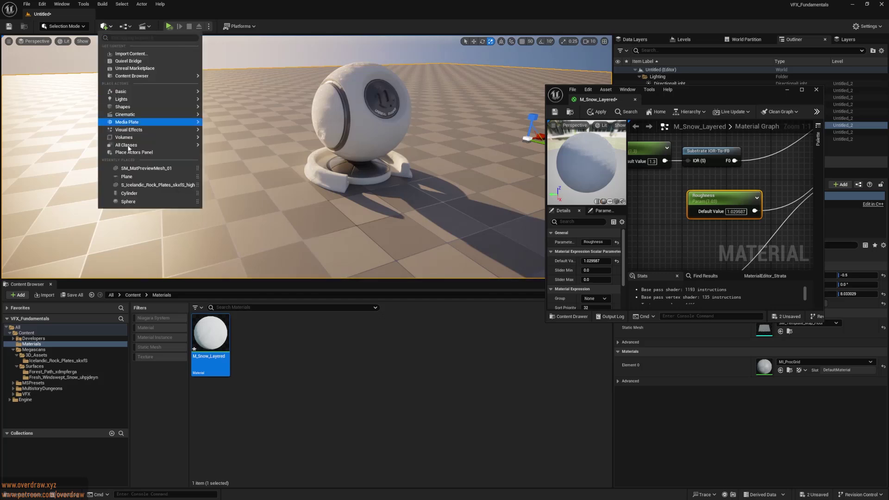
drag(130, 176, 223, 180)
key(w)
key(w)
right_drag(253, 168, 256, 165)
- Minimise the material editor, locate the plane's static mesh among the engine's basic shapes, and check its Nanite setting
click(787, 90)
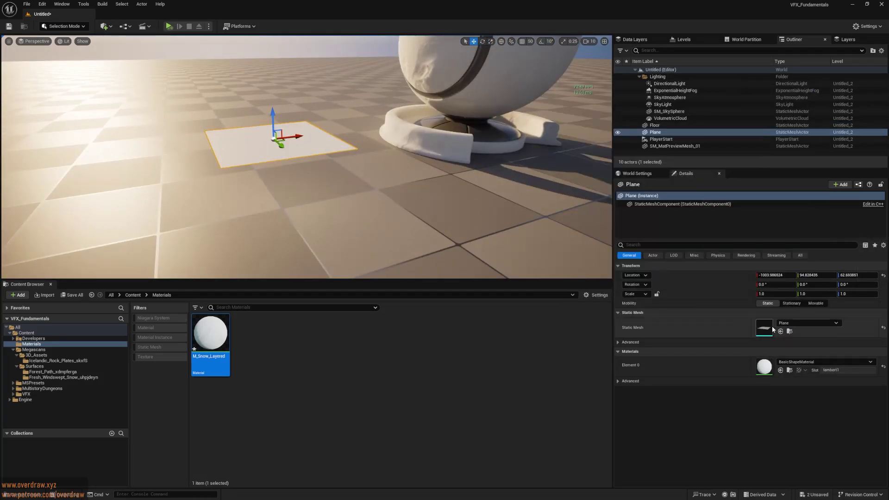
click(790, 331)
right_click(453, 342)
mouse_move(487, 135)
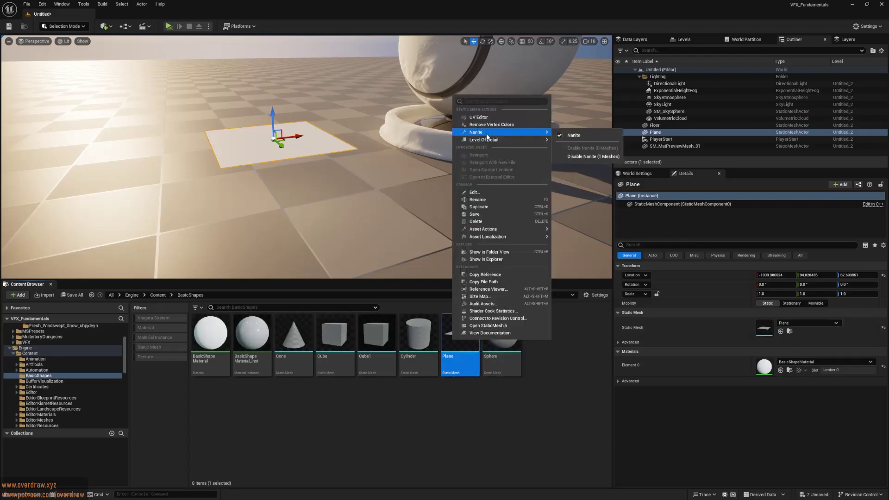
- Scale the plane to 10 and move it sideways so it lies clear of the preview mesh
right_drag(394, 153, 384, 141)
key(w)
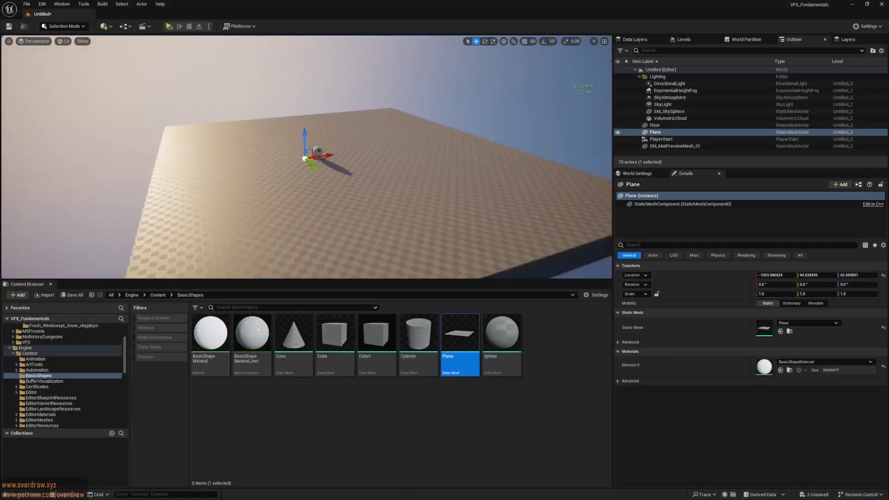
click(776, 294)
text(10)
key(Tab)
text(10)
key(Tab)
drag(314, 168, 158, 187)
right_drag(305, 157, 287, 163)
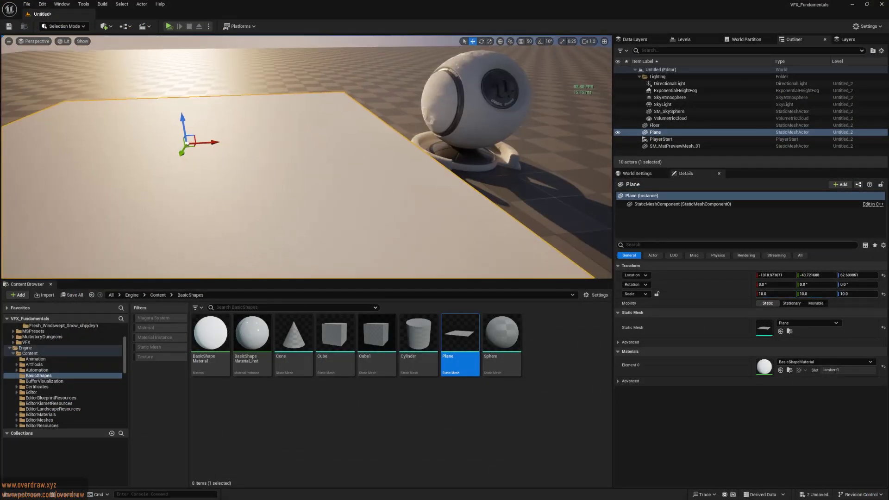
- Locate M_Snow_Layered through the preview mesh's material, assign it to the plane, and adjust the sun's direction
click(477, 104)
click(789, 371)
drag(211, 334, 241, 215)
right_drag(299, 185, 300, 207)
key(ctrl+l)
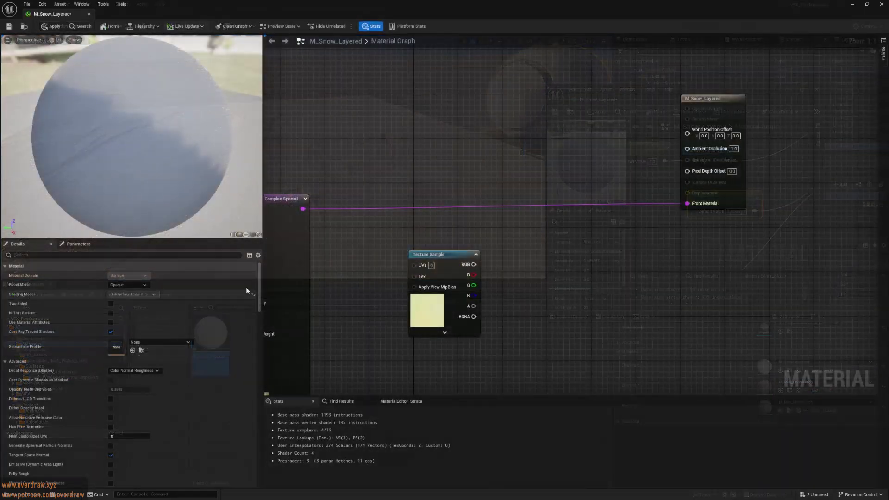
- Enable tessellation in the Nanite settings of M_Snow_Layered
scroll(261, 370, down, 10)
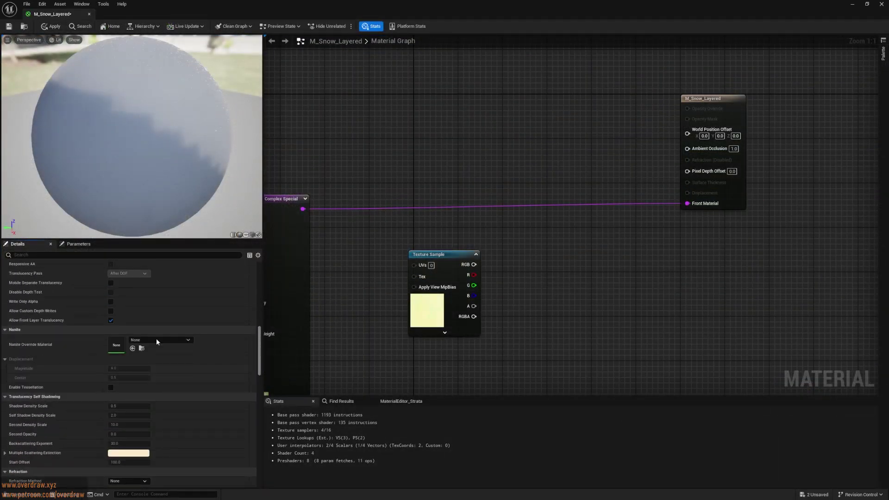
click(111, 388)
click(122, 368)
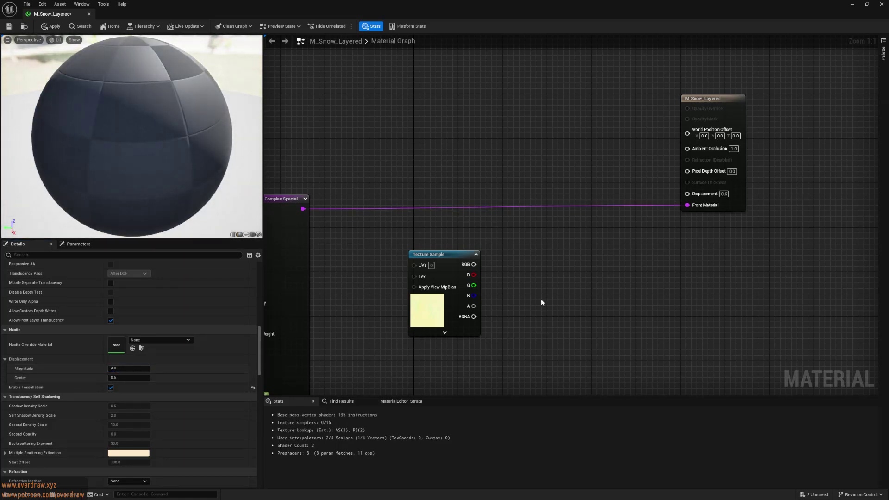
- Add a RemapValueRange node and connect the unused texture sample's blue channel to its Input
right_click(536, 275)
text(remap)
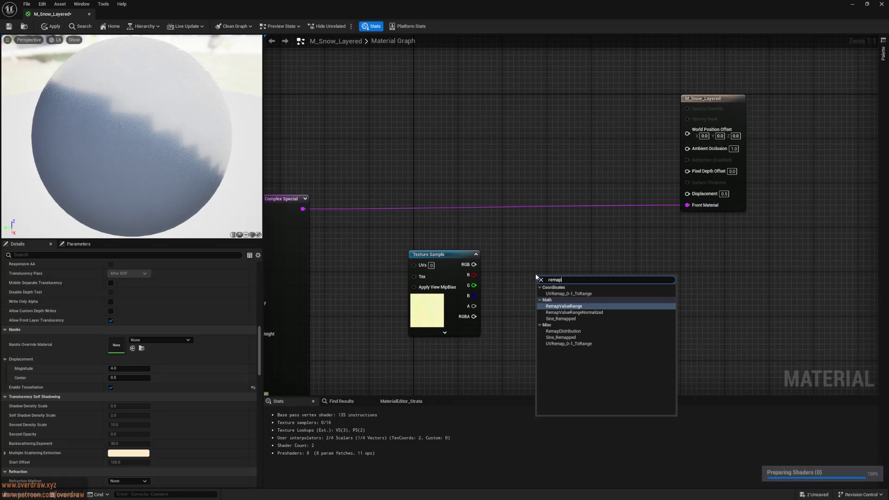
key(Return)
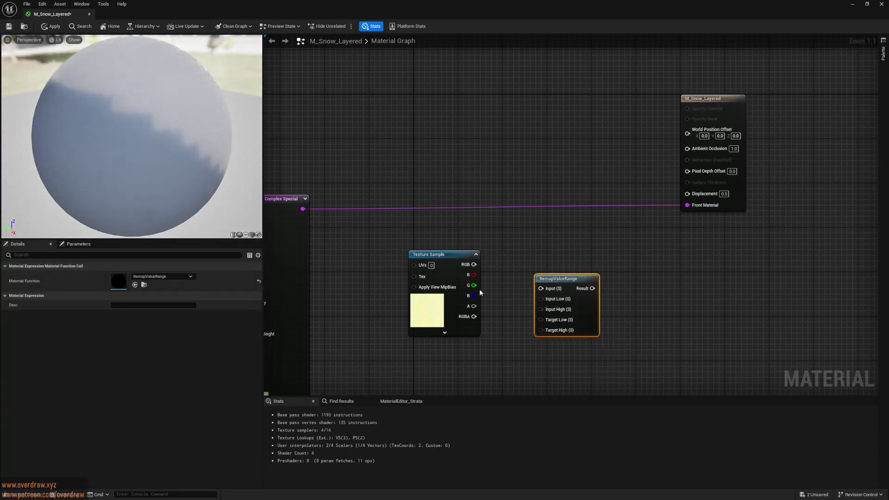
drag(561, 289, 561, 289)
drag(569, 280, 625, 289)
- Add scalar parameters In Low and In High, default 1 for In High, and connect them to the remap's Input Low and Input High
key(s)
click(508, 314)
text(In Low)
key(Return)
key(s)
click(507, 348)
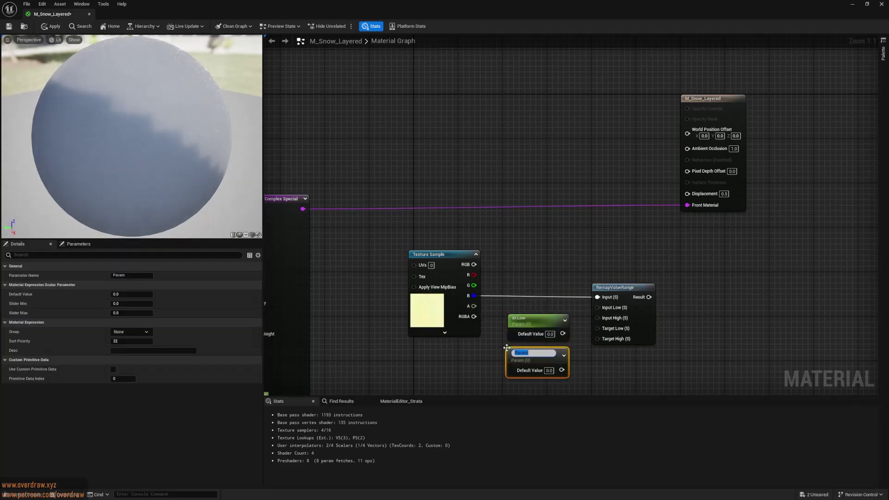
text(In High)
key(Return)
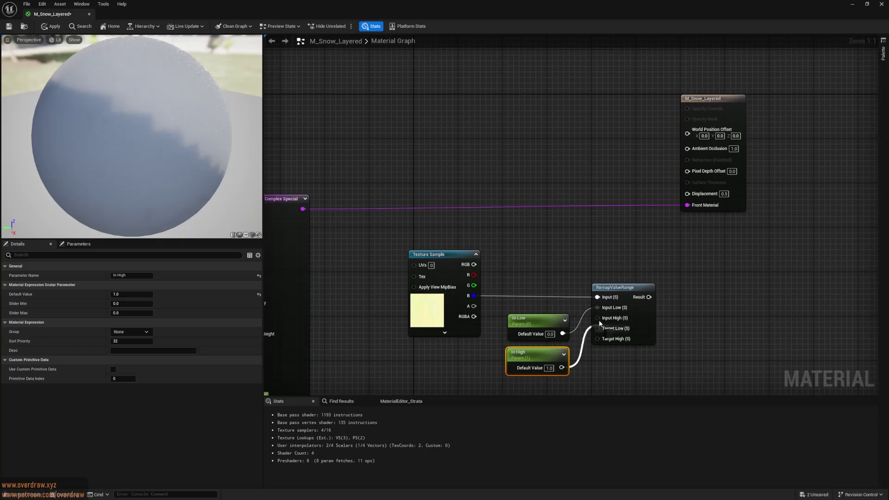
drag(599, 323, 597, 319)
- Multiply the remap result by a new scalar parameter named Displacement Amount with default 1
key(m)
click(676, 298)
drag(695, 306, 749, 294)
key(s)
click(677, 327)
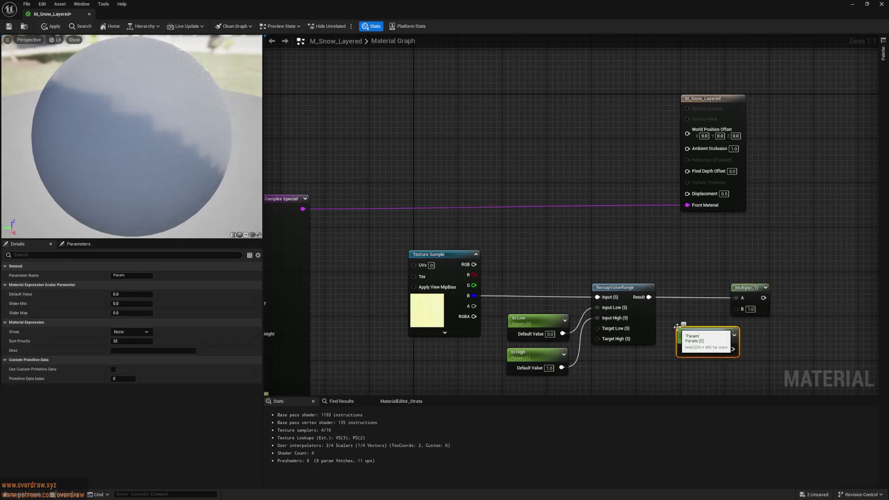
click(719, 347)
text(1)
key(Return)
mouse_move(733, 352)
mouse_down()
mouse_move(736, 325)
mouse_move(725, 347)
mouse_up()
drag(725, 343, 737, 308)
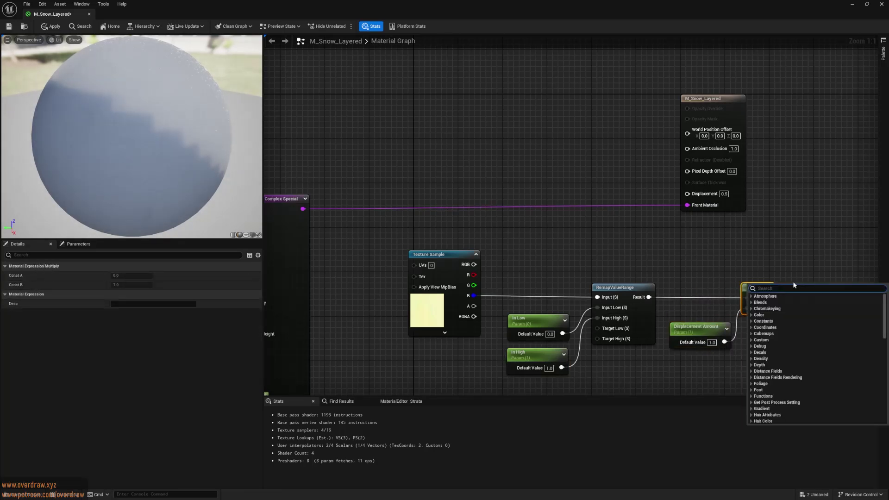
- Create a named reroute called Displacement and feed the Multiply result into it
text(named)
key(Return)
text(Displac)
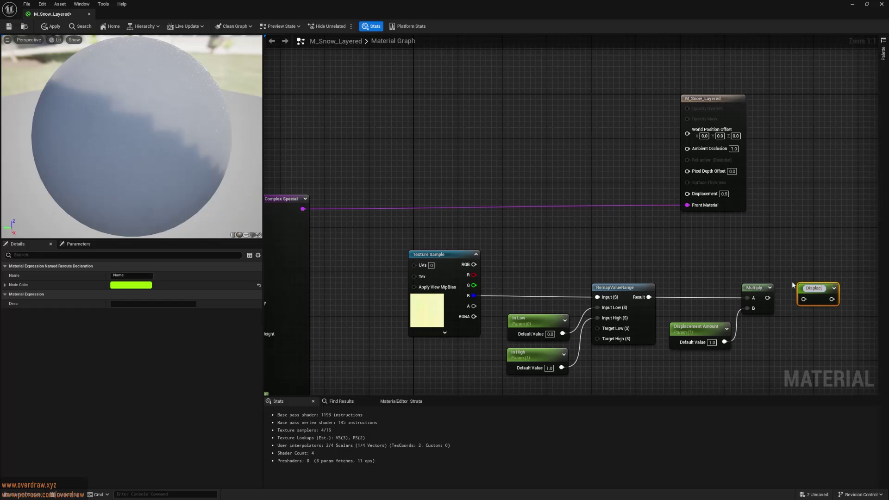
text(ement)
key(Return)
drag(767, 297, 803, 298)
- Place a Displacement reroute node beside the material output and connect it to the Displacement input
right_click(564, 170)
text(d)
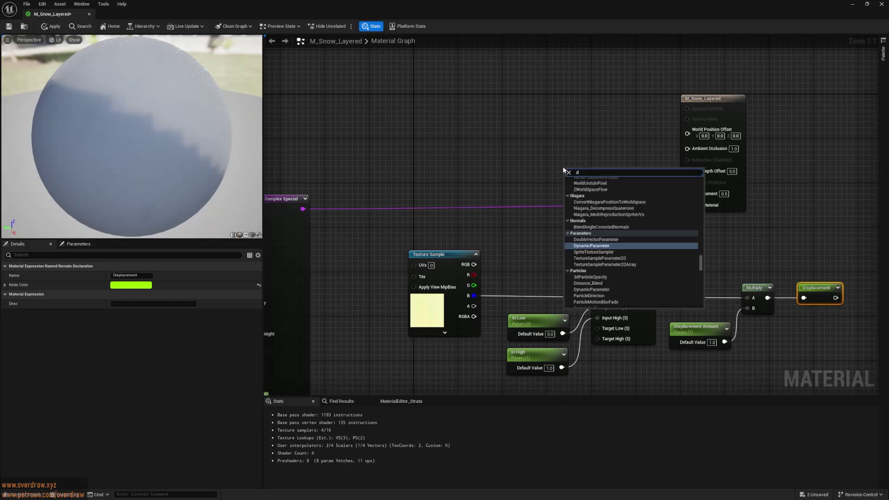
key(Escape)
drag(701, 200, 702, 199)
scroll(751, 303, down, 2)
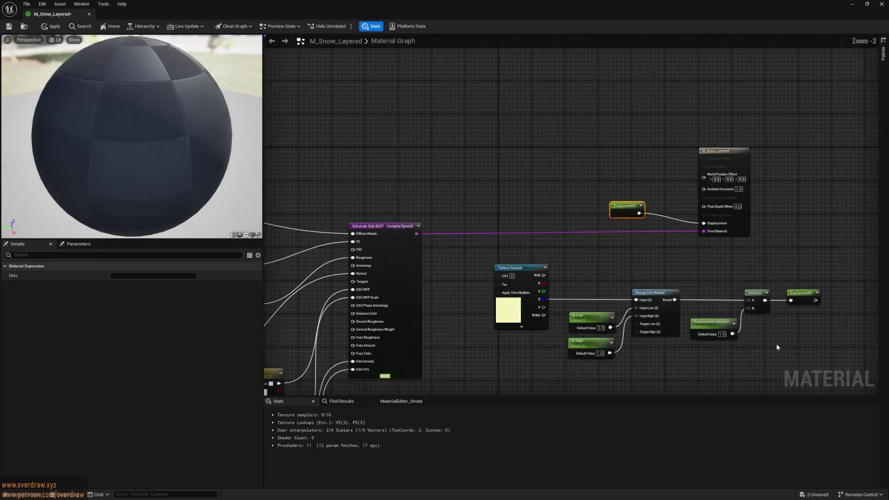
- Move the height texture and its displacement nodes together to the area above the slab's input textures
drag(826, 363, 521, 269)
scroll(417, 208, down, 3)
drag(509, 308, 359, 167)
scroll(470, 184, up, 3)
click(435, 197)
- Blend a constant 0, 0, 1 with the normal texture through a Lerp driven by a Displacement reroute, feeding the slab's Normal
right_drag(413, 200, 433, 113)
drag(623, 289, 555, 251)
right_drag(457, 250, 462, 218)
right_click(456, 307)
text(dis)
key(Return)
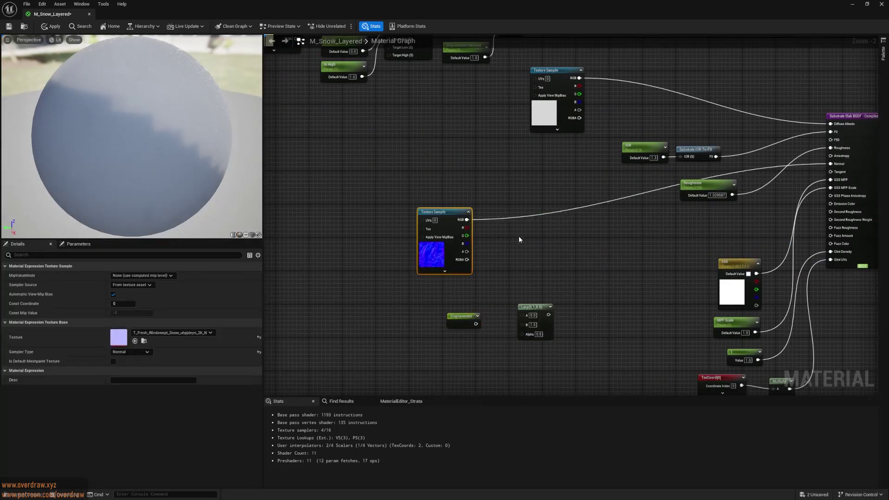
click(520, 239)
text(1)
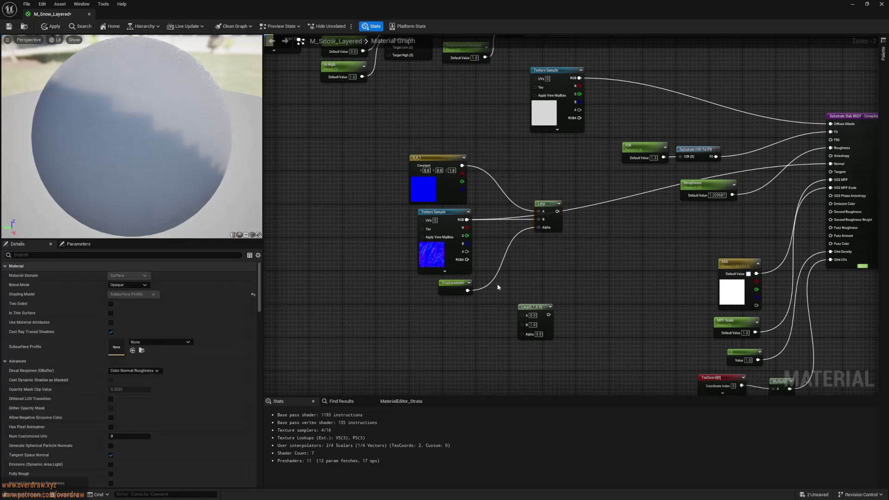
- Drive the Lerp's alpha with a copy of Displacement Amount multiplied by 4, and delete the Displacement reroute beside it
drag(515, 281, 505, 283)
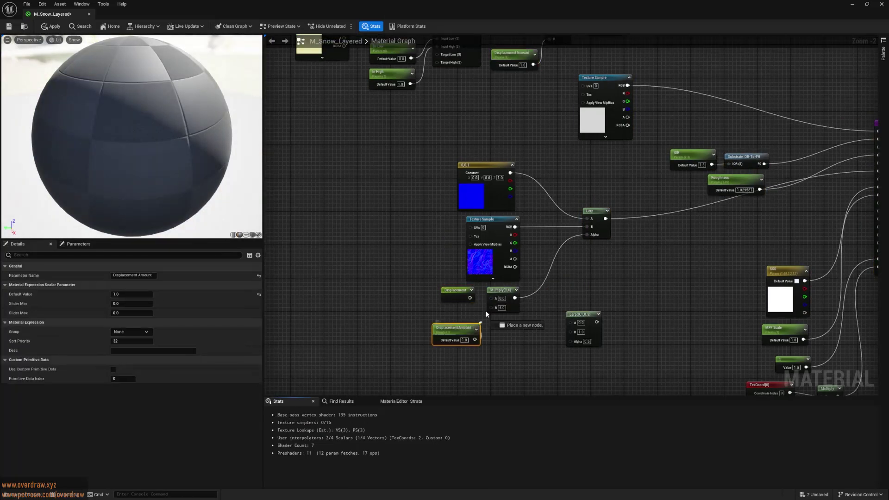
drag(486, 314, 491, 298)
click(455, 291)
key(Delete)
drag(453, 332, 428, 290)
- Set In Low to 0.376 and In High to about 0.65, and inspect the displaced snow plane in the level
click(407, 237)
right_drag(418, 202, 389, 295)
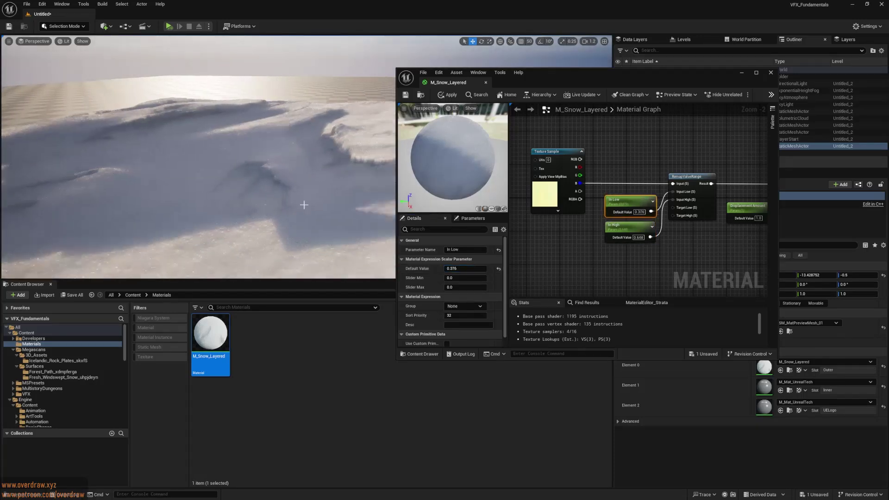
right_drag(302, 202, 276, 208)
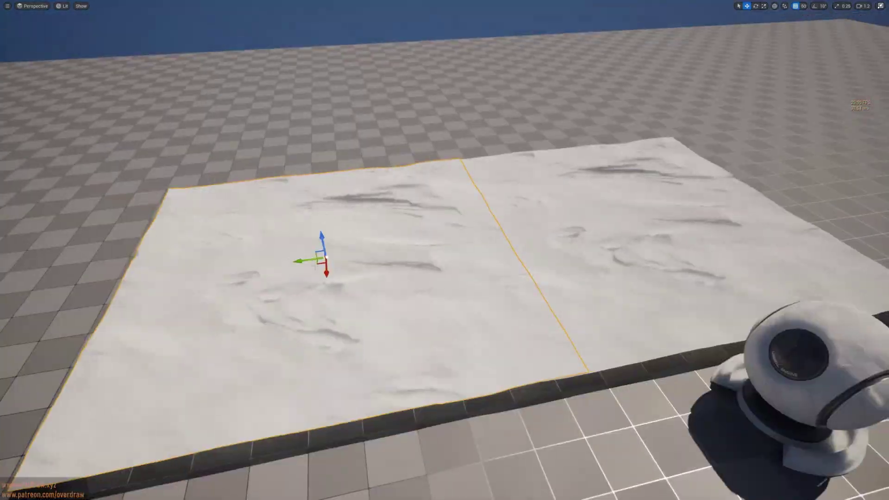
- Swing the sun through low angles over the displaced snow plane and lower it below the horizon for a night scene
right_drag(482, 198, 488, 206)
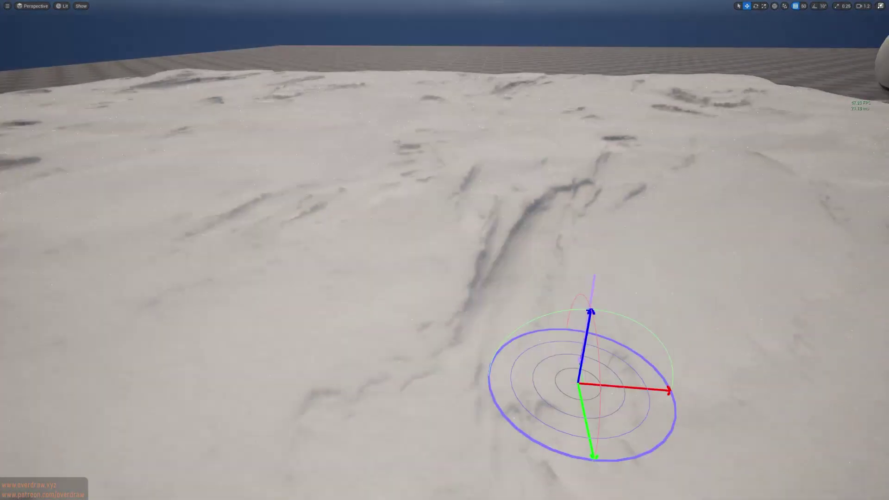
key(ctrl+l)
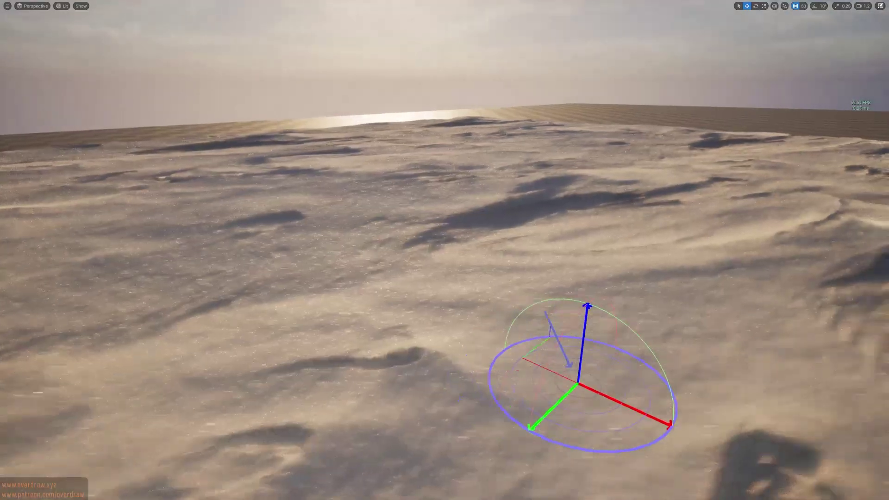
right_drag(445, 250, 456, 247)
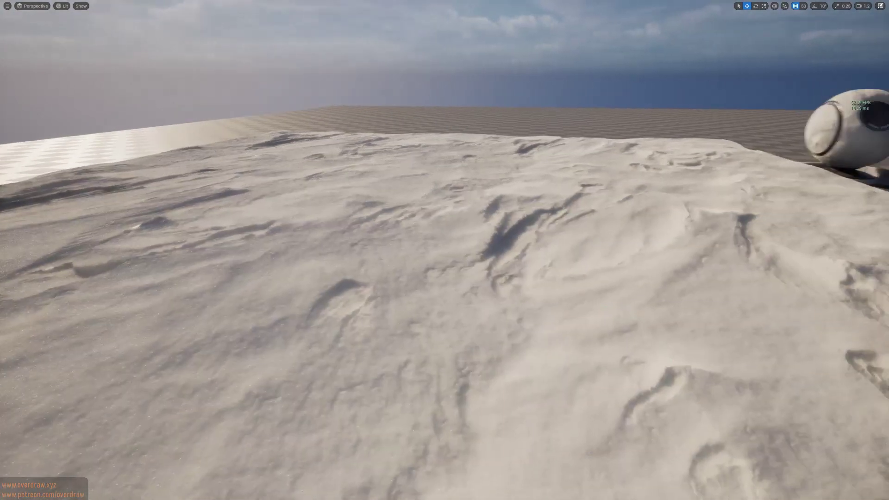
key(ctrl+l)
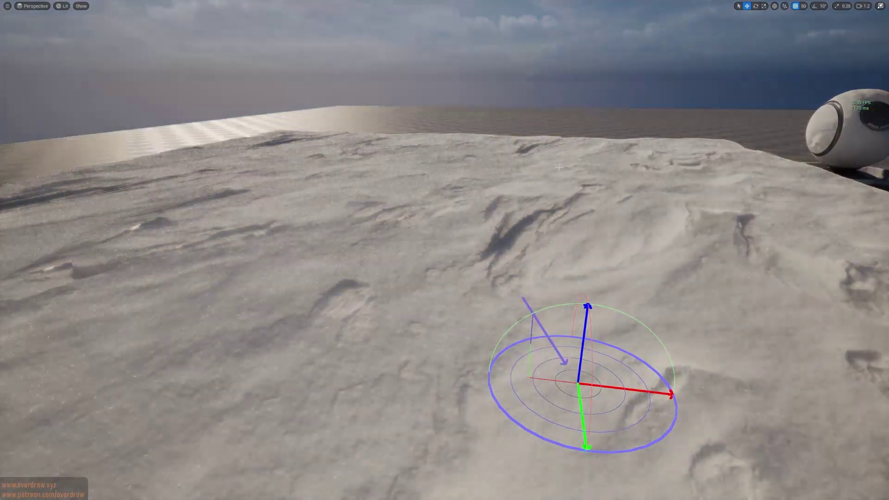
- Place a point light above the snow with grid snapping off, and set its Attenuation Radius to 16384
click(459, 215)
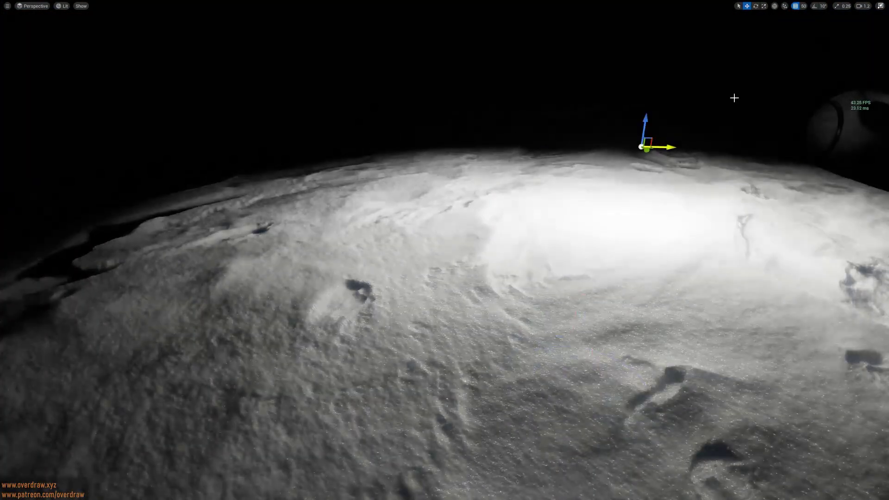
click(795, 6)
drag(649, 139, 790, 183)
right_drag(790, 184, 814, 222)
key(F11)
drag(763, 350, 797, 350)
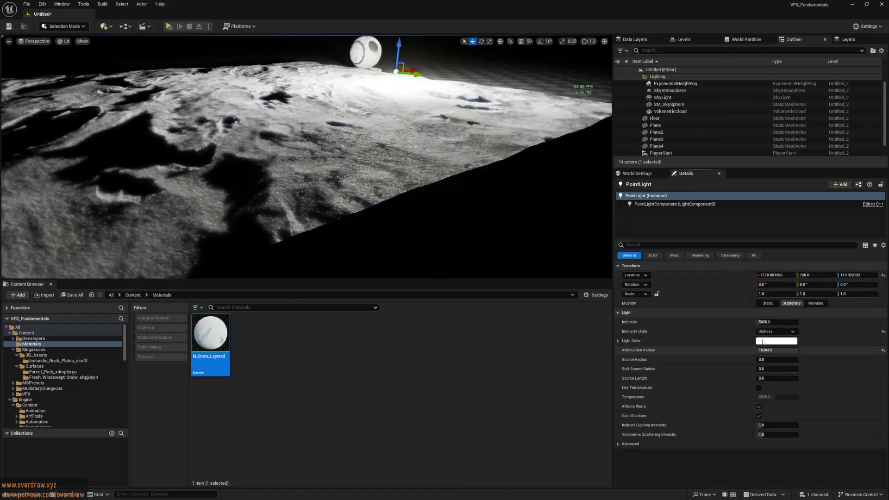
- Set the point light's Intensity to about 400 and Source Radius to 24, and raise it higher above the snow
click(771, 358)
drag(418, 74, 359, 49)
right_drag(377, 149, 342, 138)
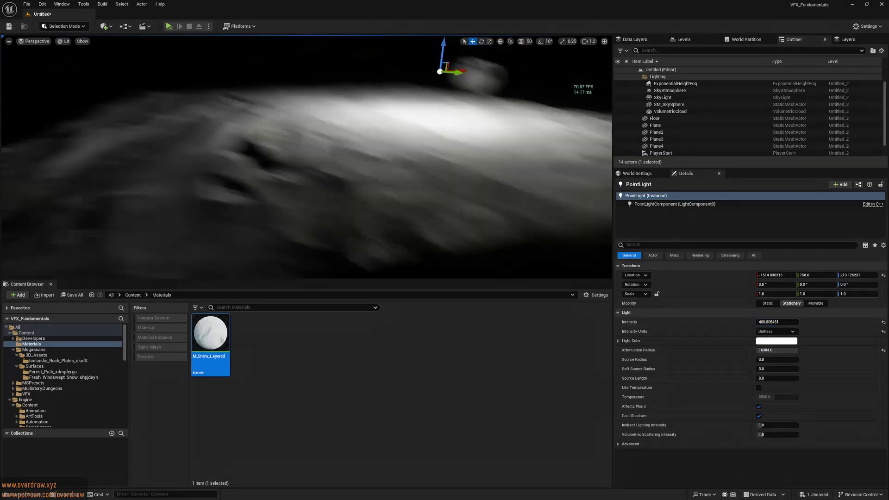
key(F11)
key(F11)
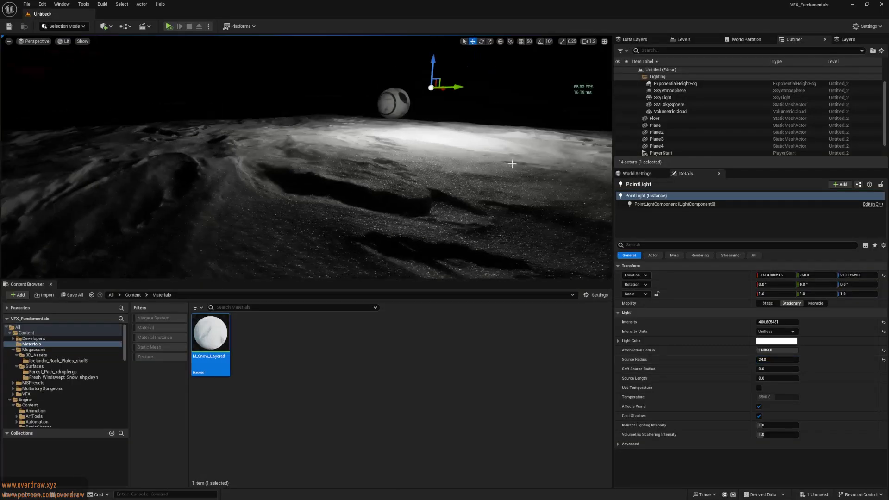
- Show the light icons in the level and duplicate the point light to the opposite side of the snow plane
key(g)
right_drag(490, 200, 518, 191)
key(F11)
scroll(490, 201, down, 5)
scroll(518, 192, up, 2)
key(g)
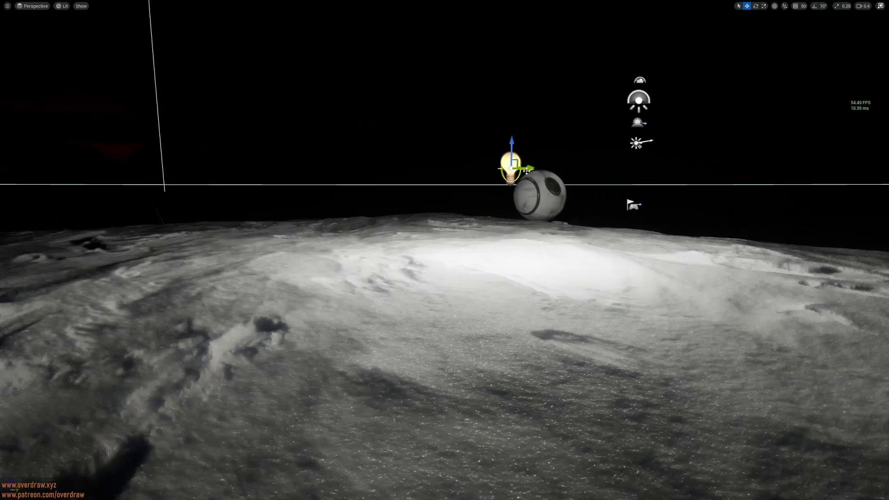
alt+drag(537, 168, 93, 169)
mouse_move(159, 176)
right_down()
mouse_move(127, 168)
mouse_move(158, 176)
right_up()
- Tint the duplicated point light light blue and the original one pale red, moving the original farther from the duplicate
key(F11)
click(763, 342)
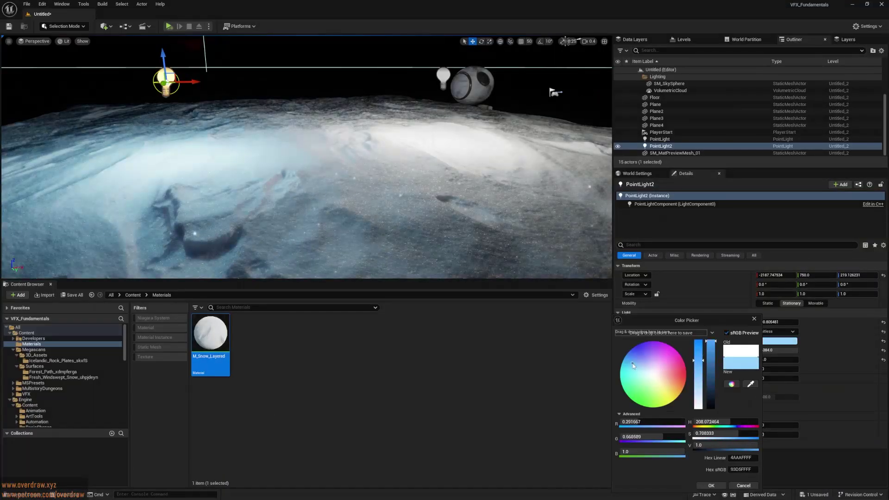
click(676, 377)
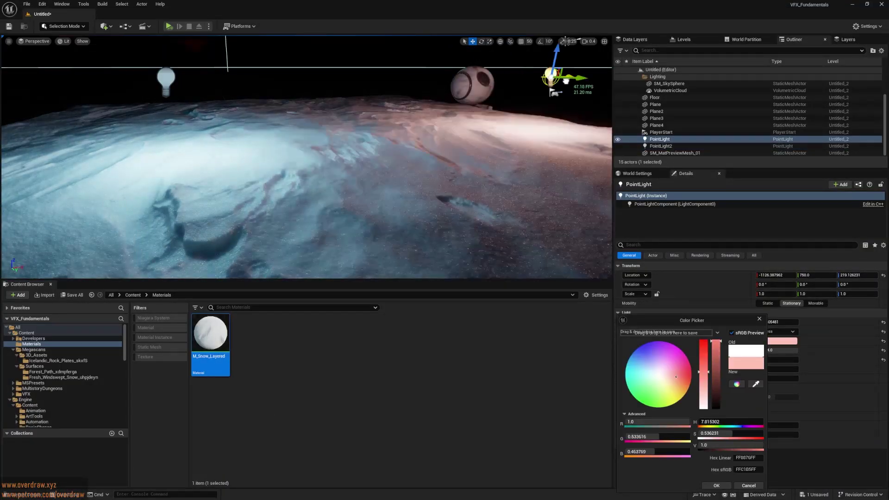
- Examine the snow's glints, scattering and displacement under the blue and red point lights from several close angles
key(F11)
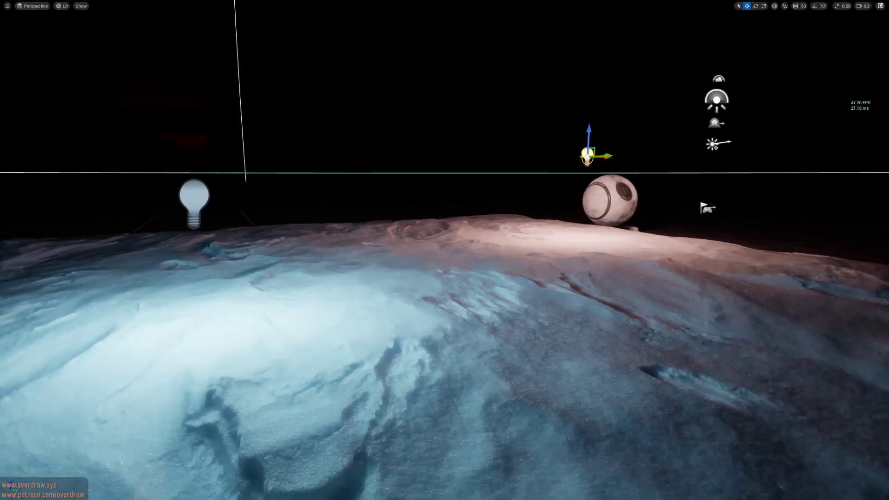
key(w)
right_drag(445, 250, 287, 252)
scroll(445, 250, up, 1)
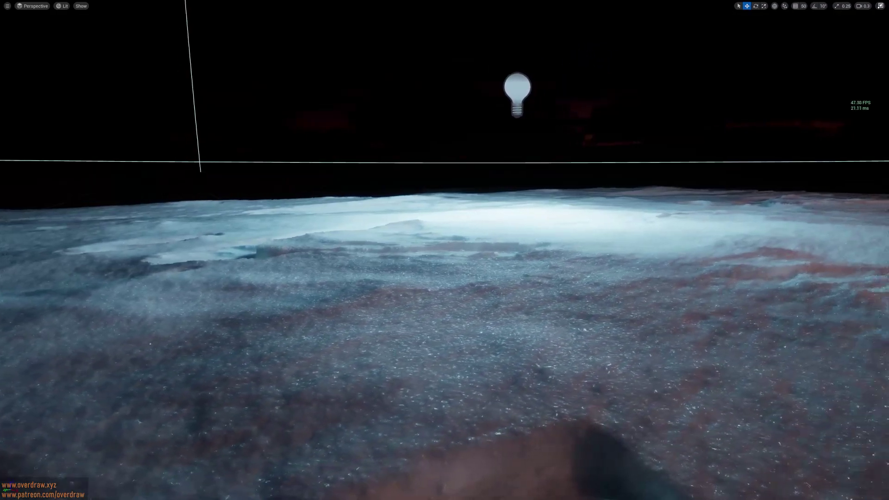
key(d)
right_drag(444, 249, 378, 226)
scroll(444, 250, up, 1)
key(d)
key(s)
key(d)
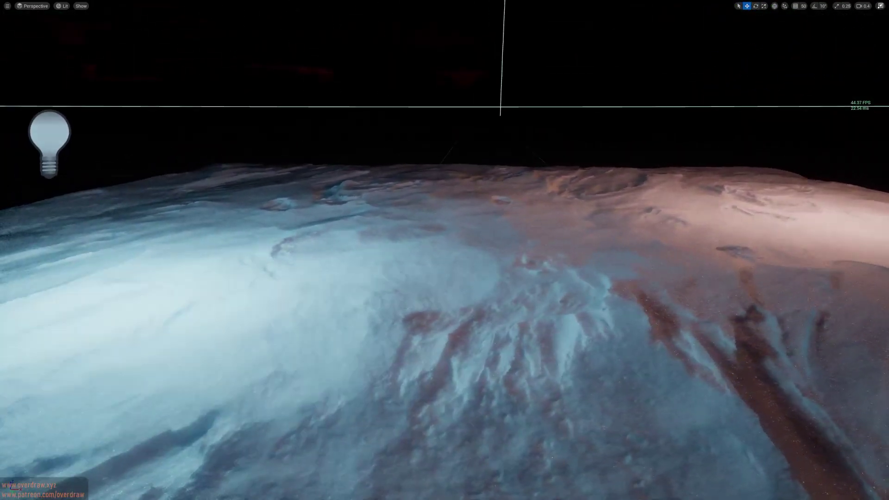